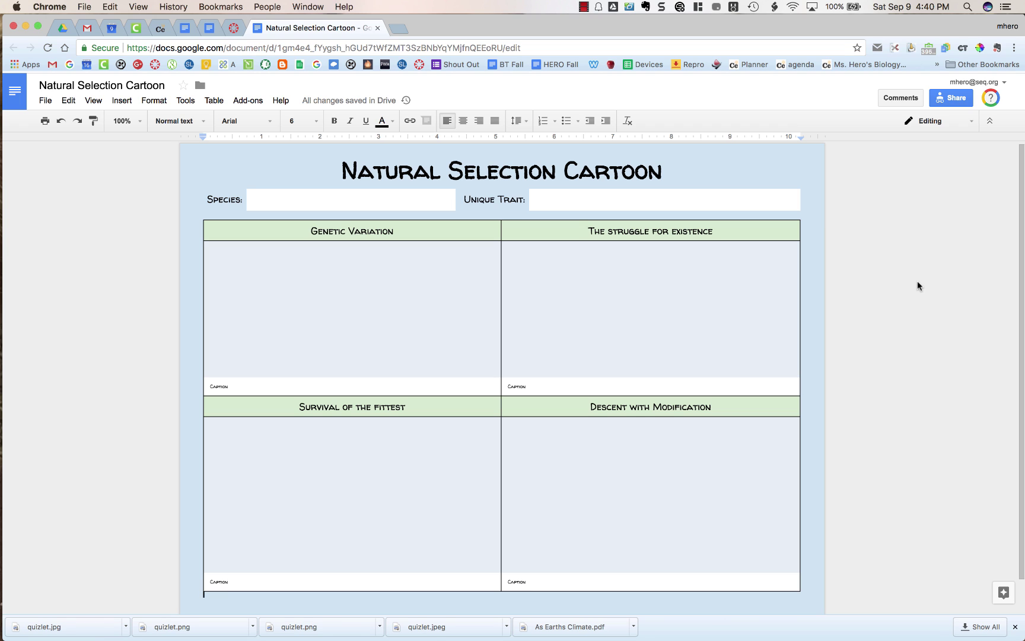
- Enter 'Giraffes' as the species and 'Long necks' as the unique trait
left_click(426, 200)
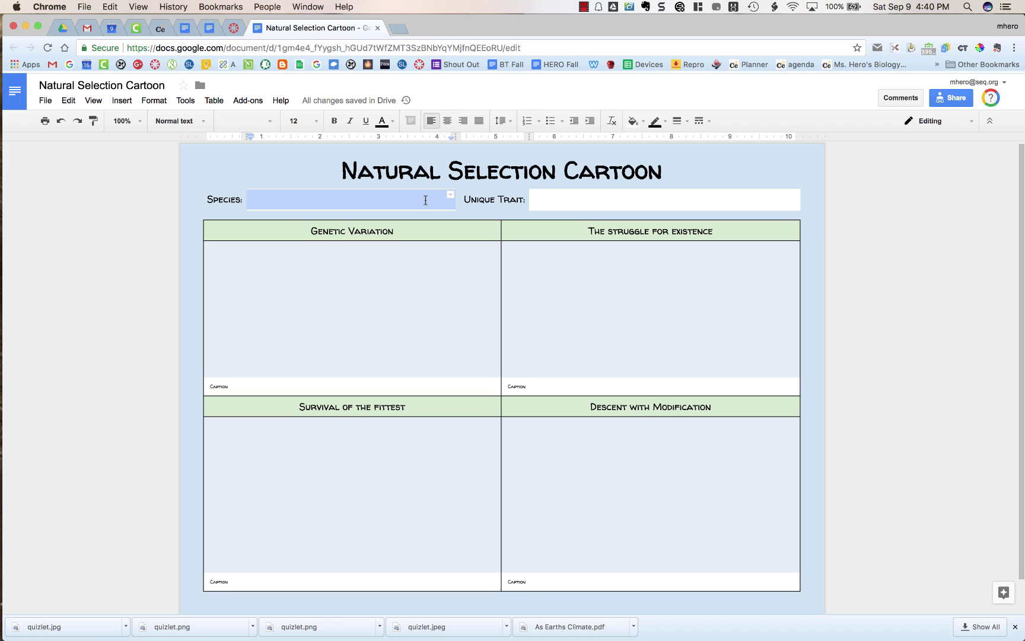
type("G")
key("BackSpace")
type("Gir")
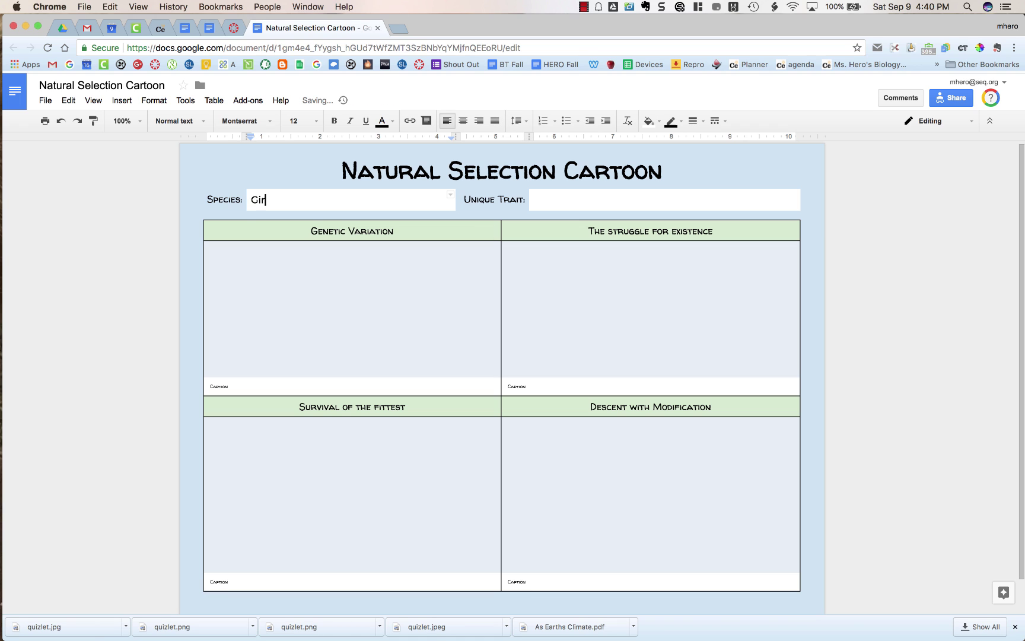
type("affes")
left_click(613, 200)
type("Long necks")
left_click(494, 276)
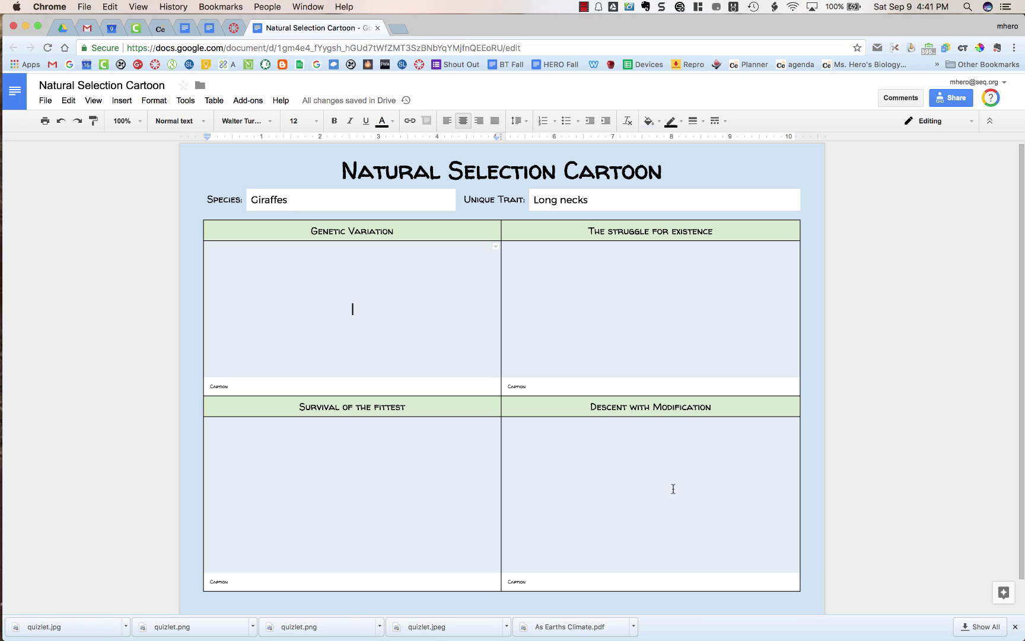
left_click(467, 390)
left_click(583, 388)
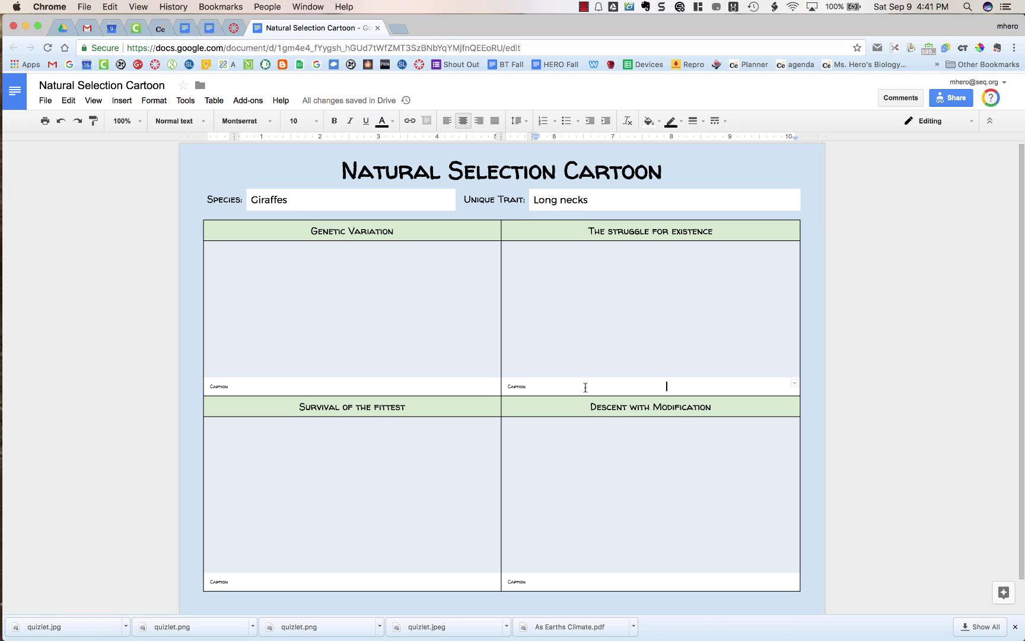
left_click(448, 581)
left_click(590, 576)
left_click(348, 324)
- Start a new drawing in the cell and search web images for 'giraffe'
left_click(120, 101)
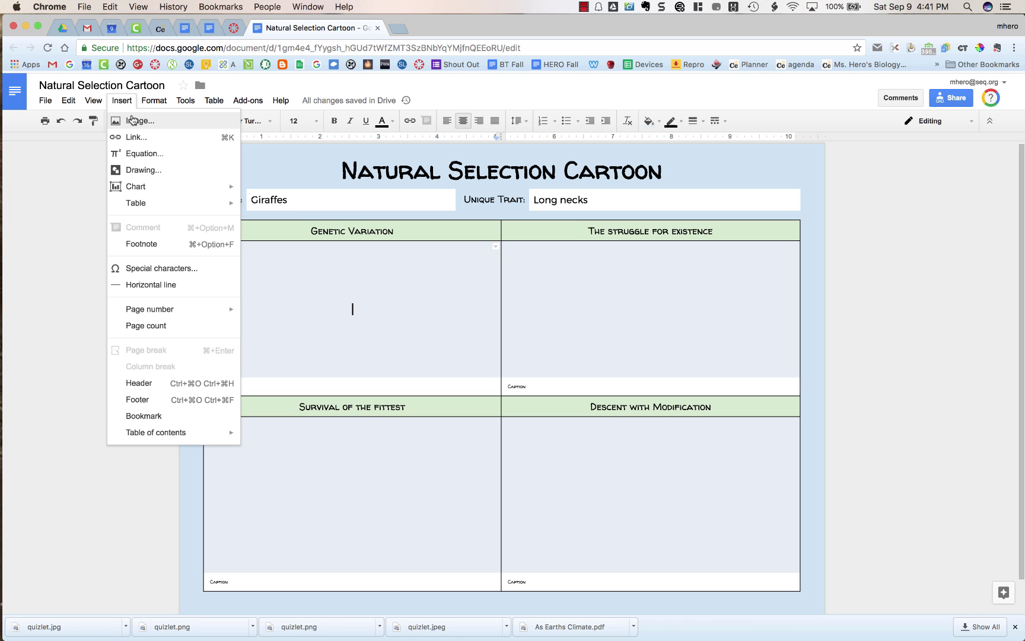
left_click(143, 170)
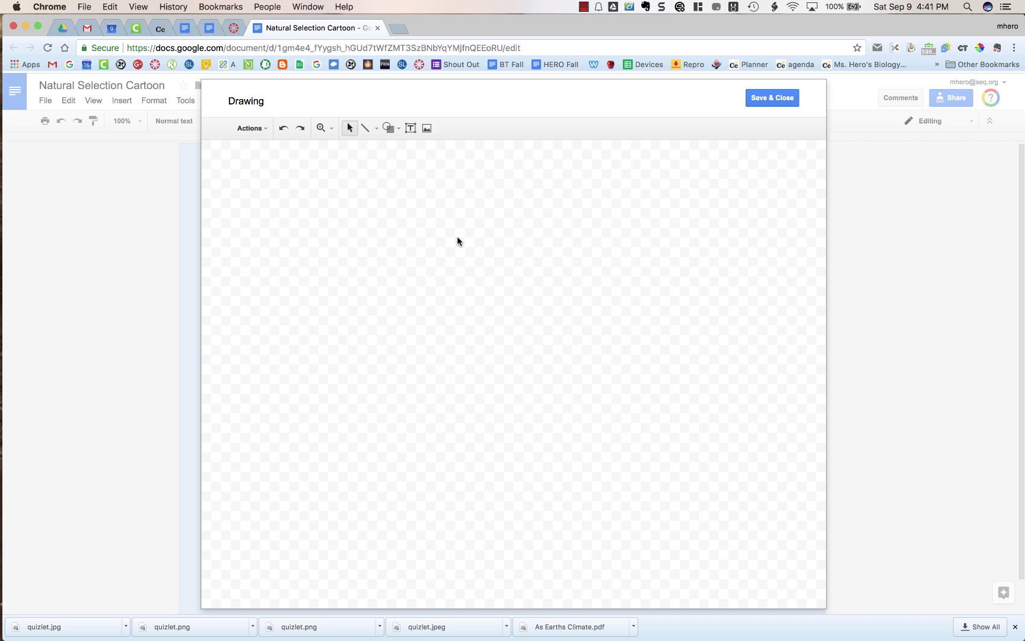
left_click(427, 130)
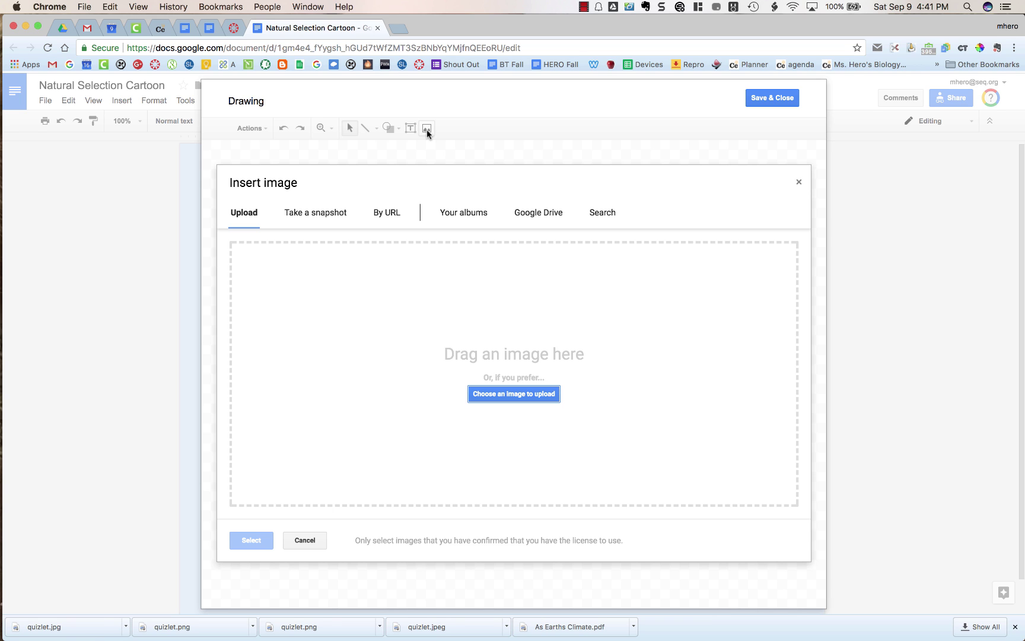
left_click(592, 213)
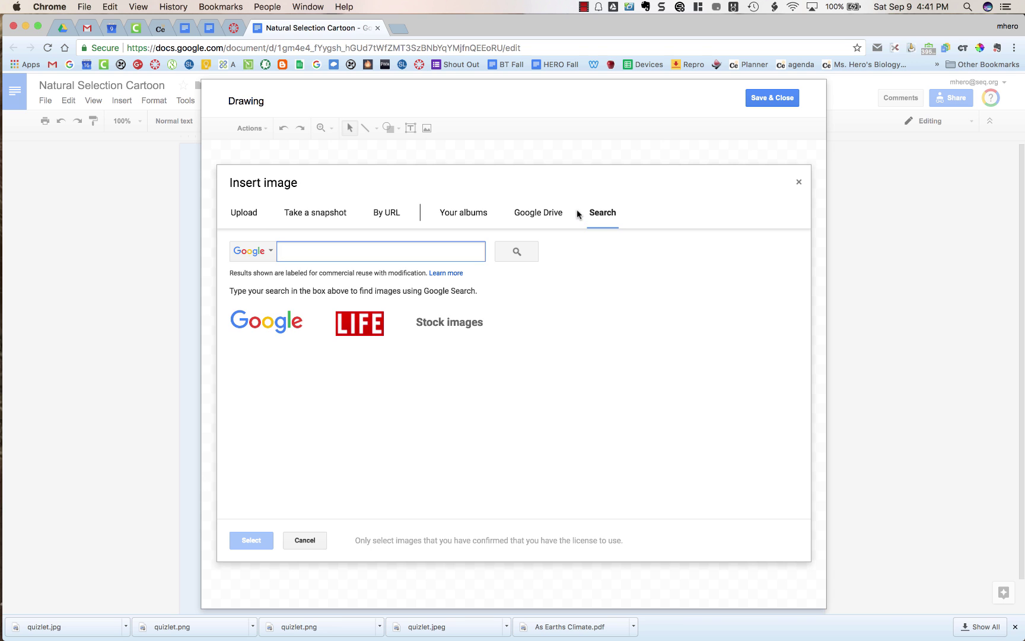
type("giraffe")
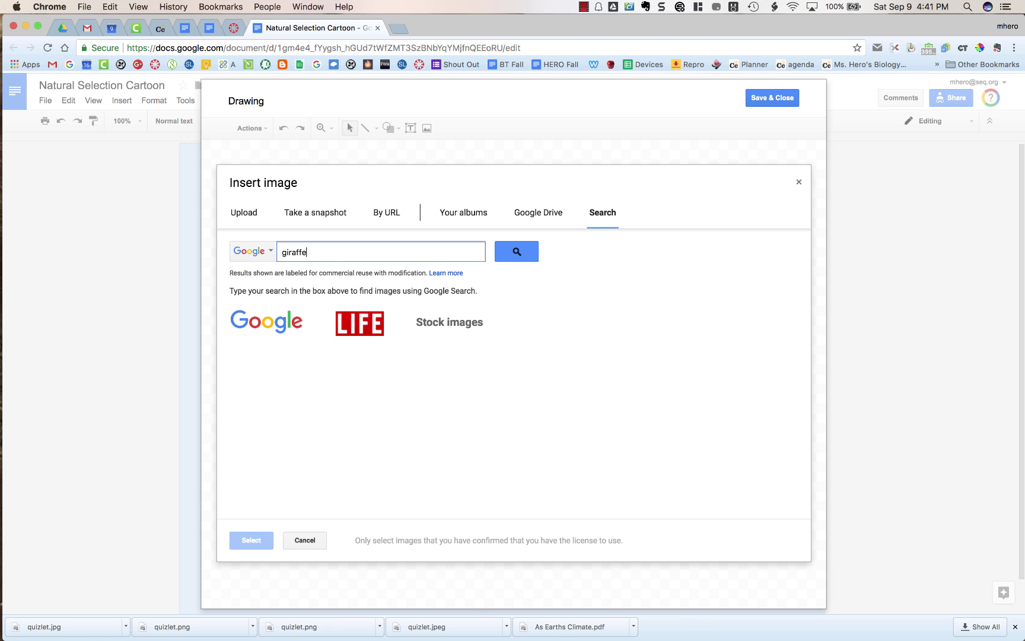
key("Return")
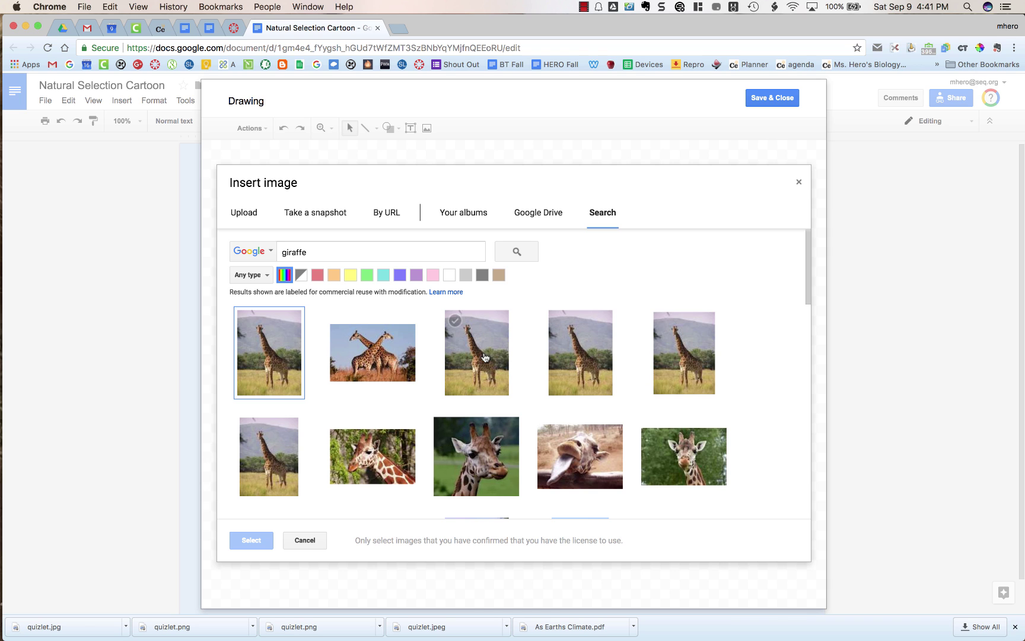
- Filter the giraffe results to clip art and insert the brown-and-white spotted giraffe
left_click(265, 276)
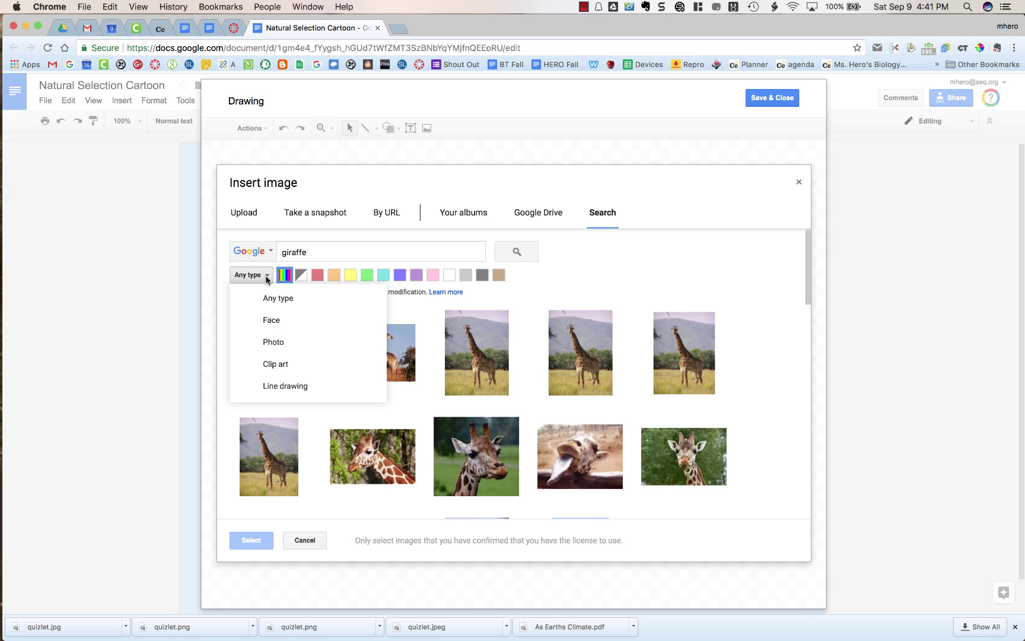
left_click(283, 365)
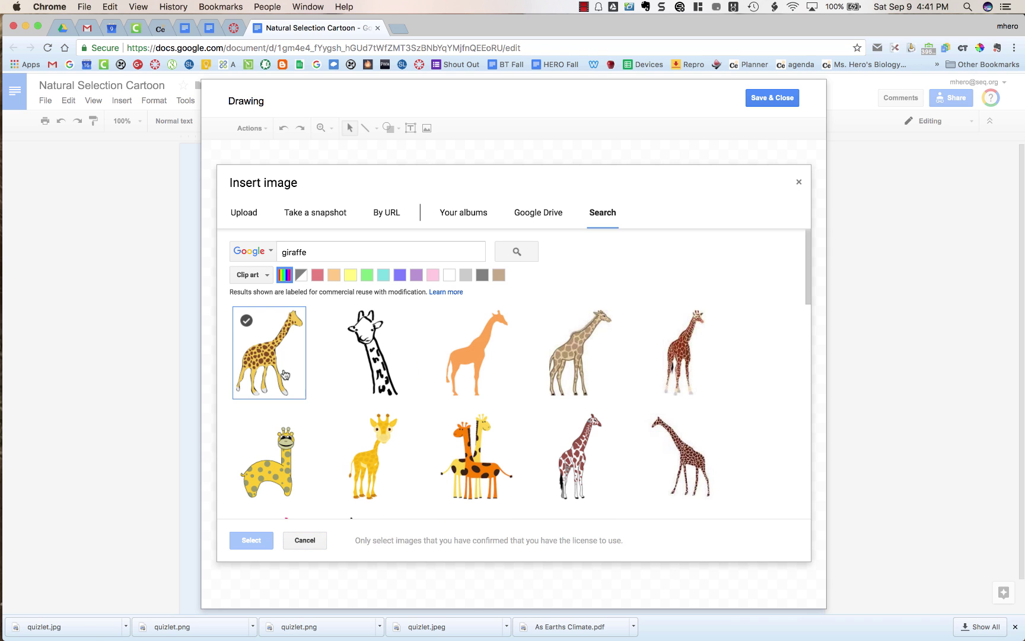
scroll(413, 398, "down", 3)
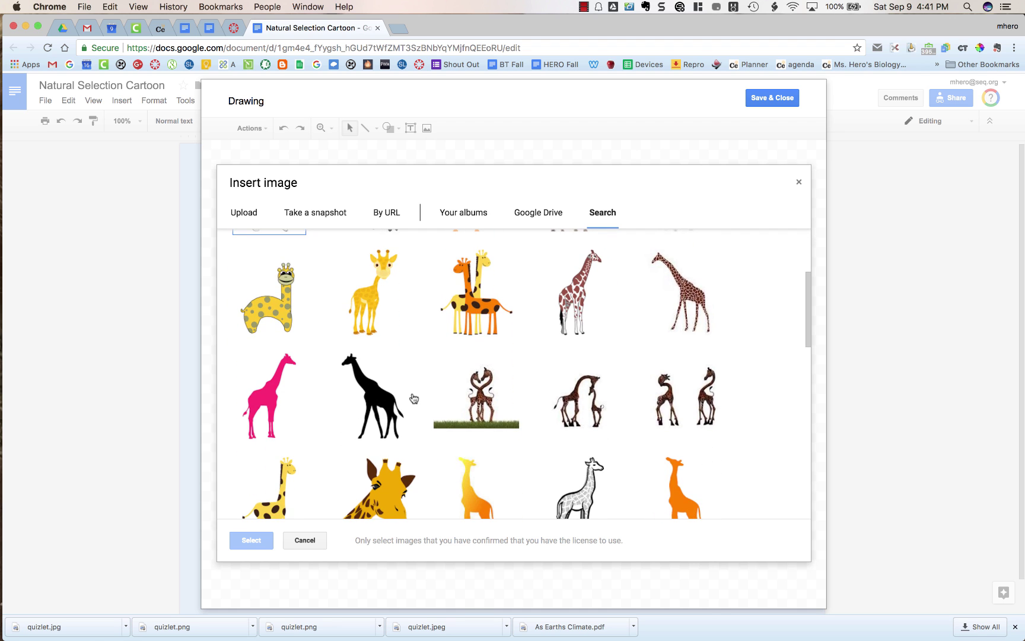
scroll(413, 398, "down", 2)
scroll(414, 398, "up", 4)
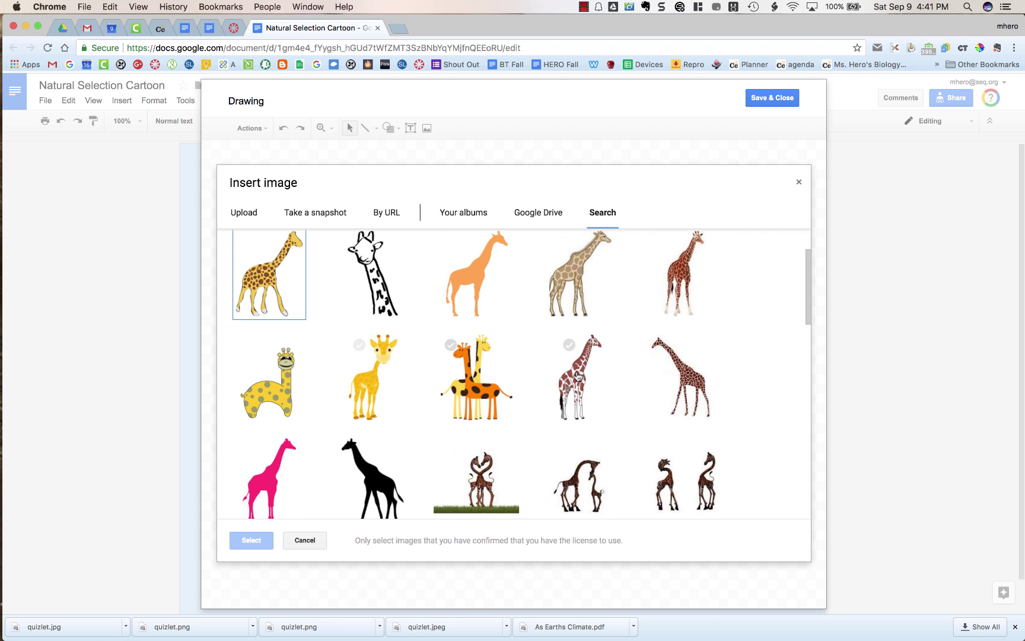
left_click(585, 375)
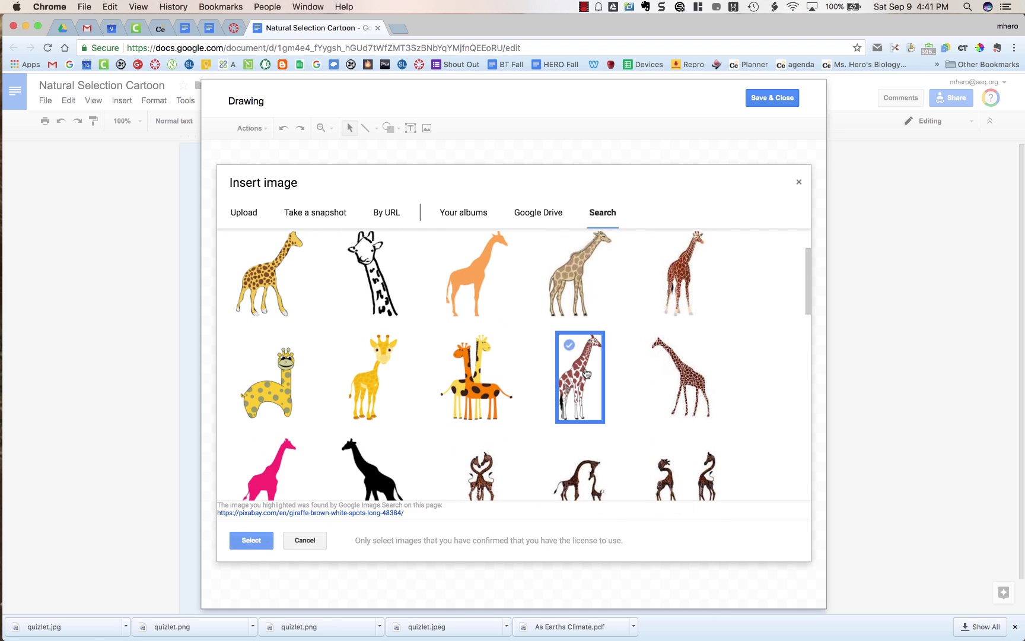
left_click(257, 540)
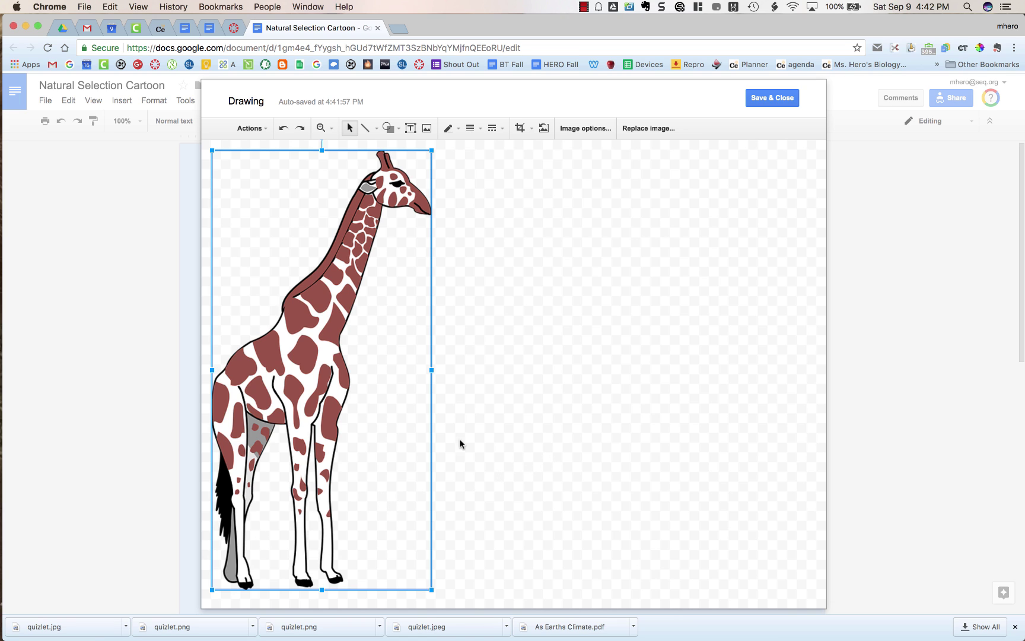
- Paste a copy of the giraffe, shrink it, and place it beside the tall original
key("ctrl+v")
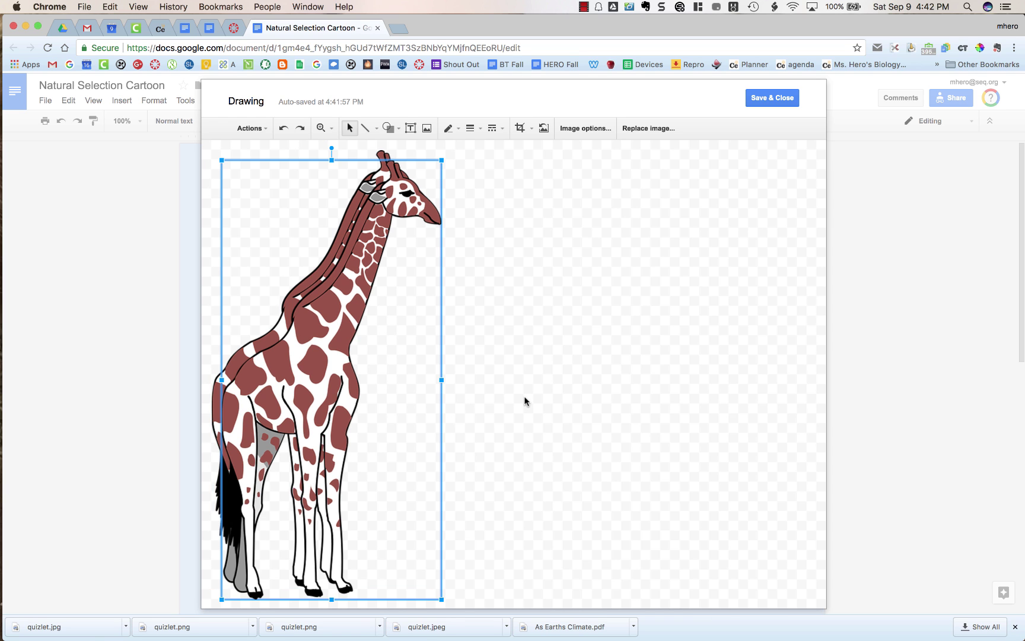
left_click_drag(355, 373, 538, 369)
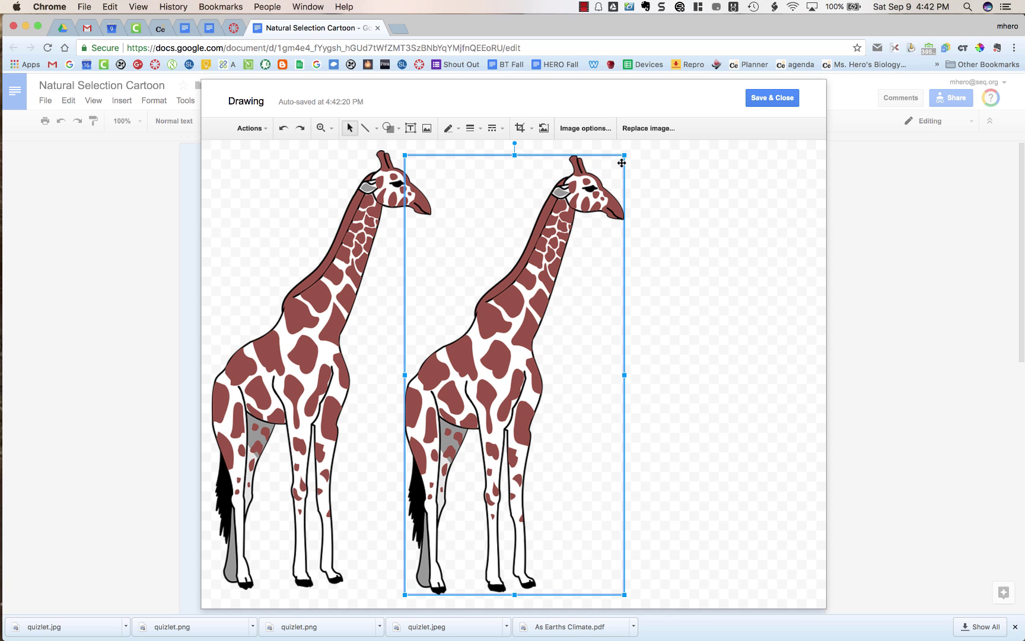
left_click_drag(624, 155, 590, 224)
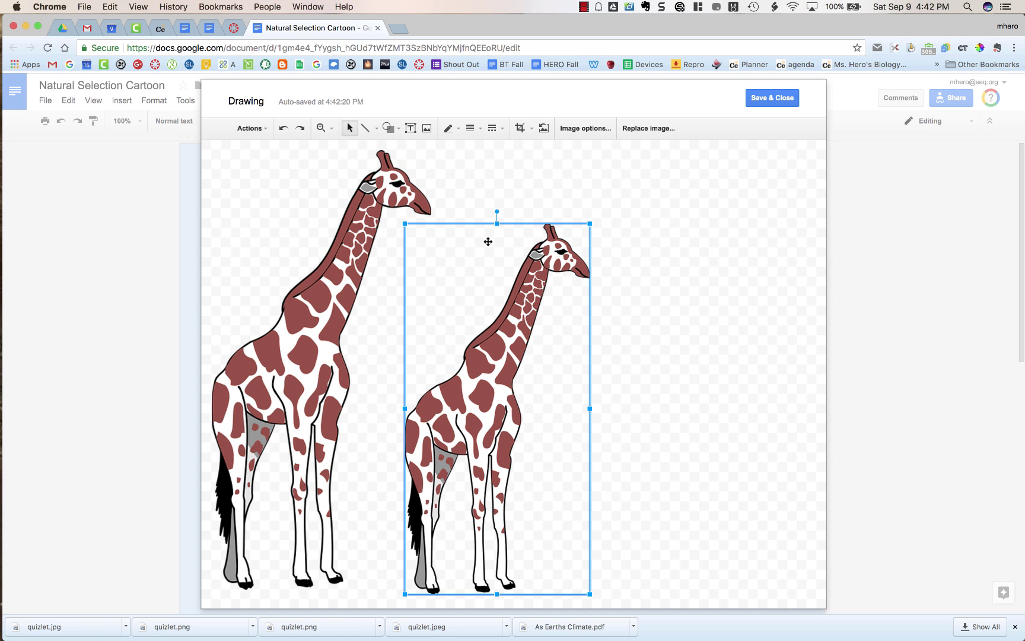
left_click_drag(497, 223, 497, 285)
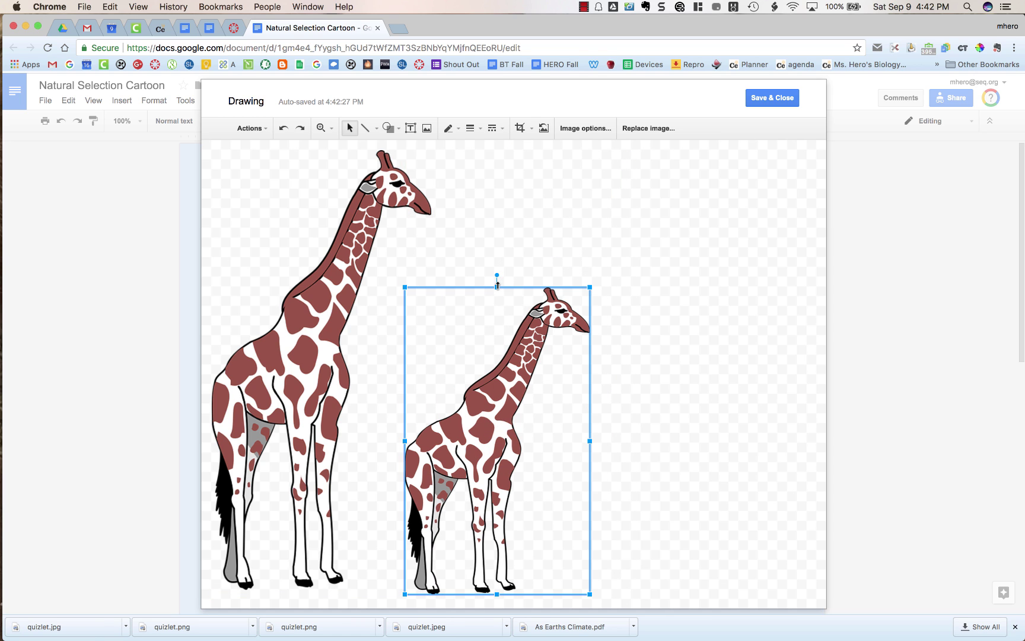
left_click(628, 289)
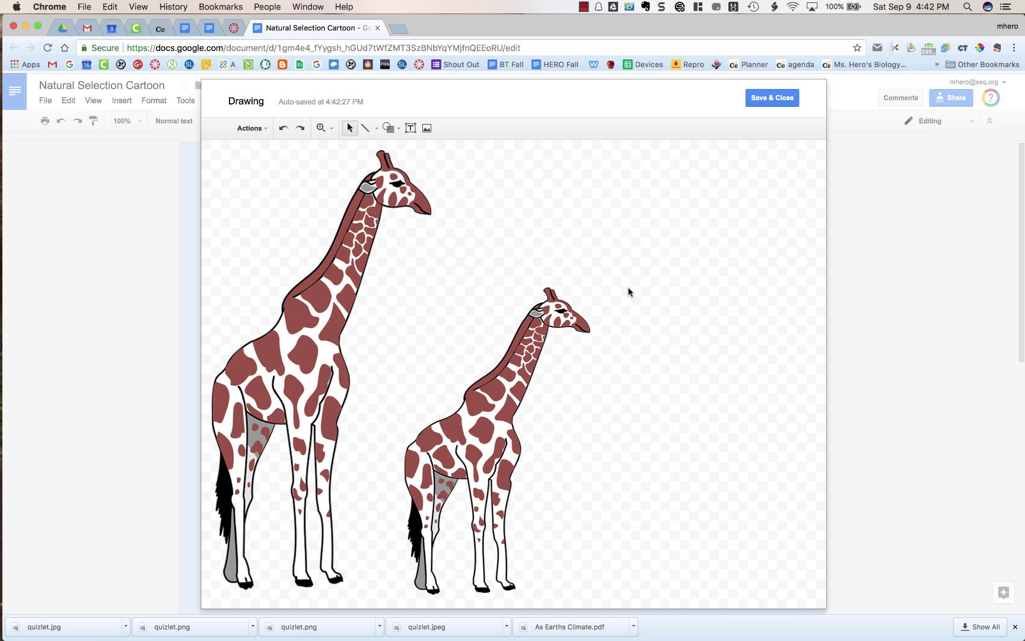
left_click(552, 324)
left_click_drag(551, 324, 524, 324)
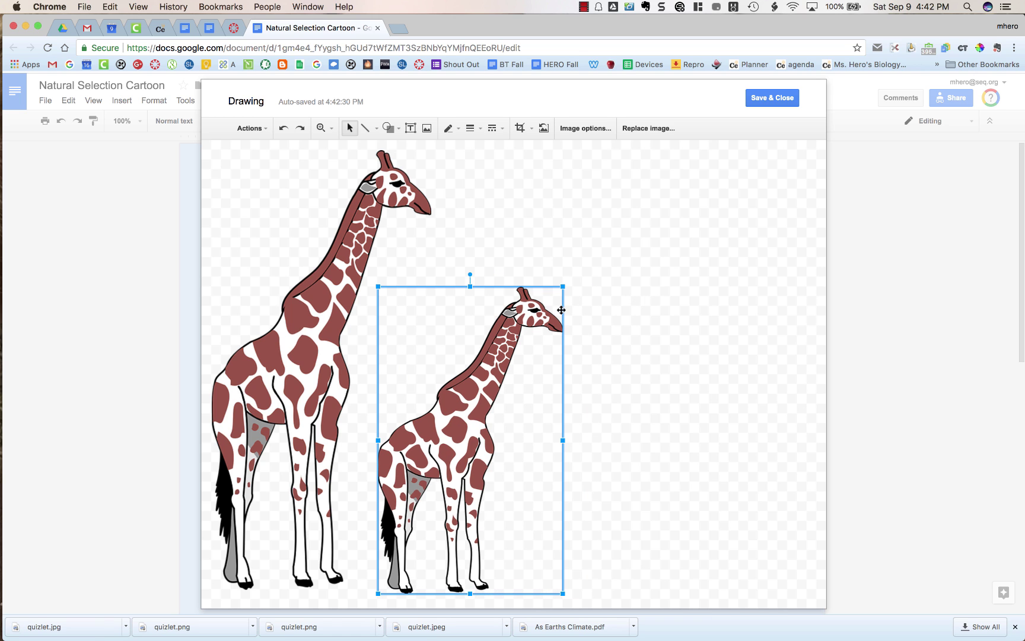
- Save the two-giraffe drawing into the Genetic Variation cell and shrink it to fit
left_click(763, 102)
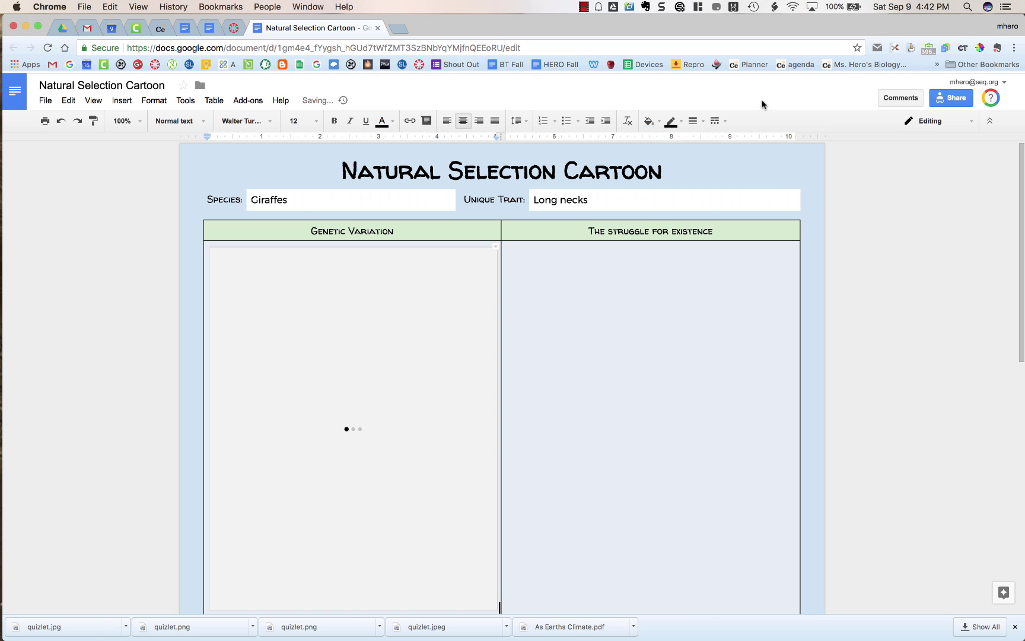
scroll(542, 419, "down", 4)
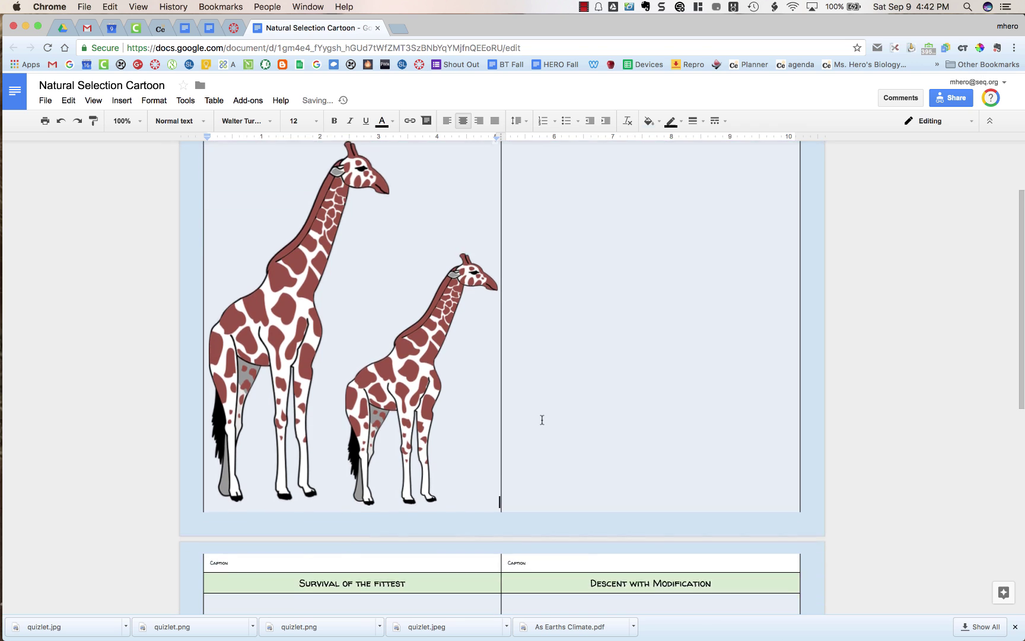
scroll(542, 419, "up", 2)
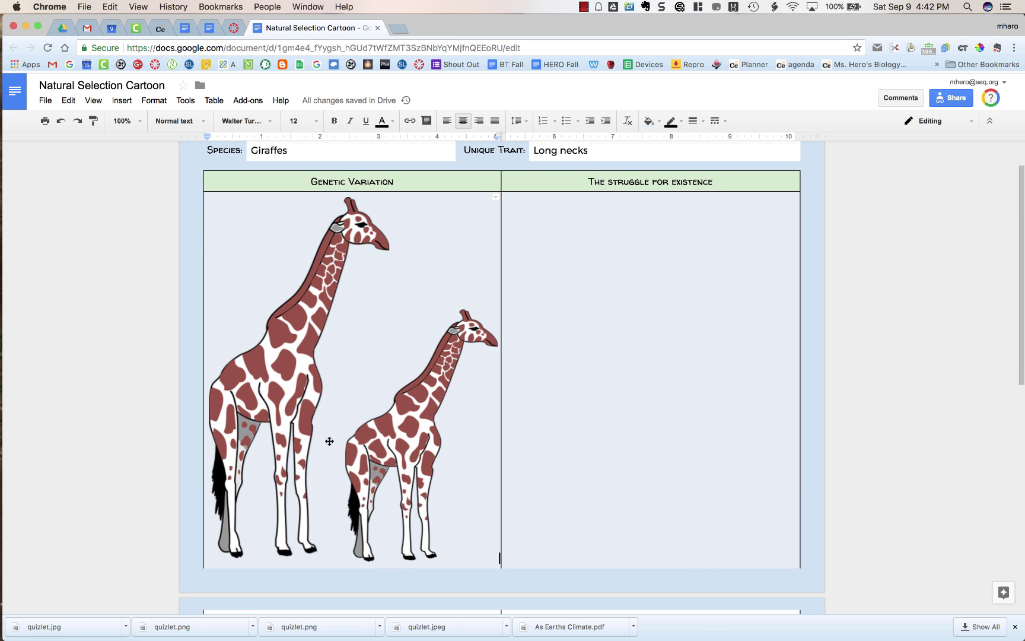
left_click(439, 409)
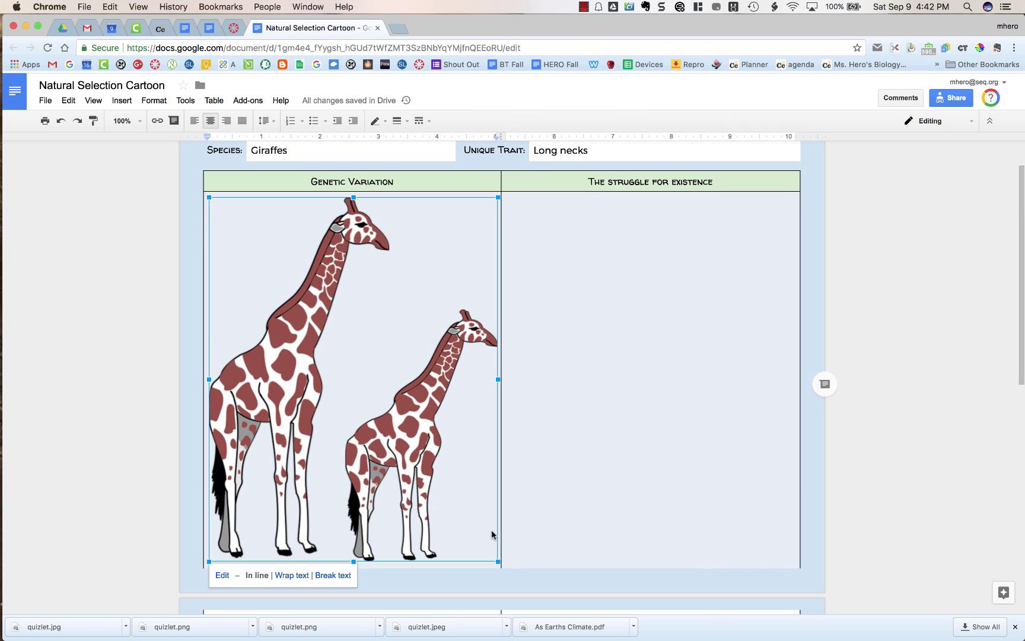
left_click_drag(499, 562, 396, 343)
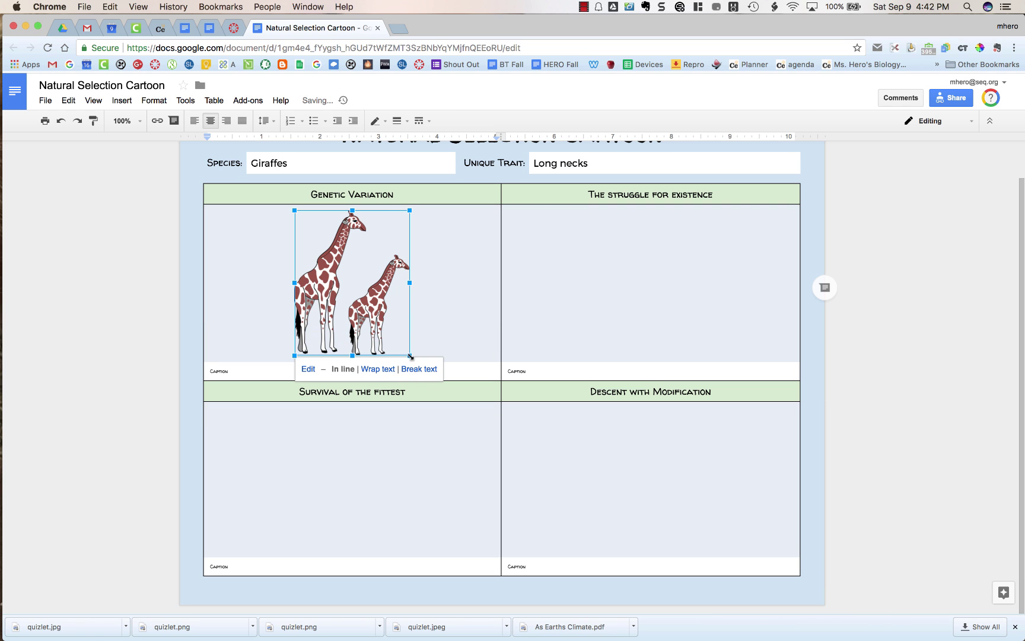
left_click(469, 318)
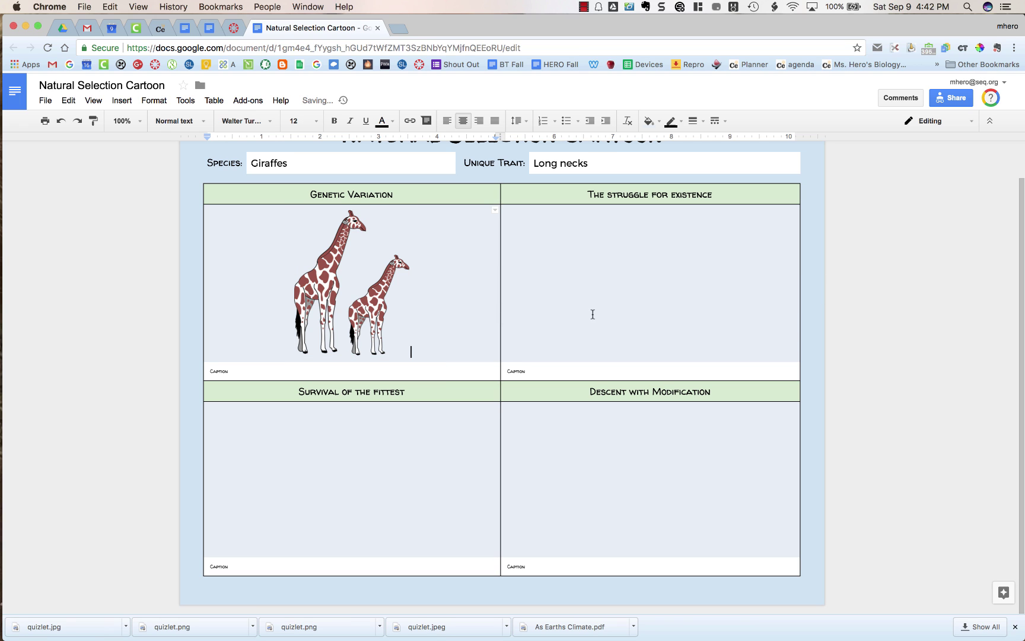
left_click(374, 313)
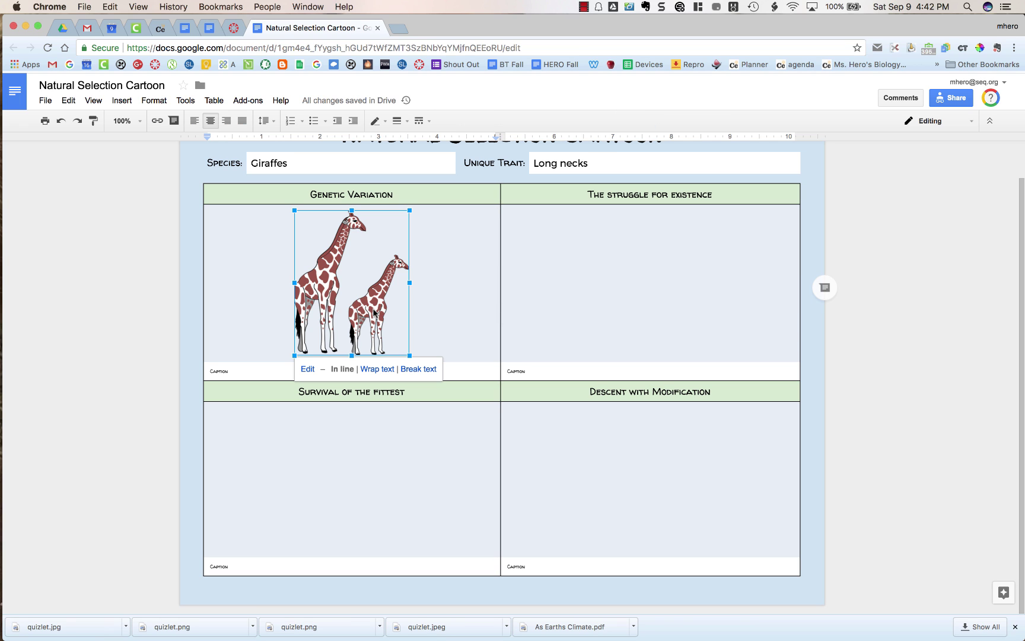
left_click(468, 368)
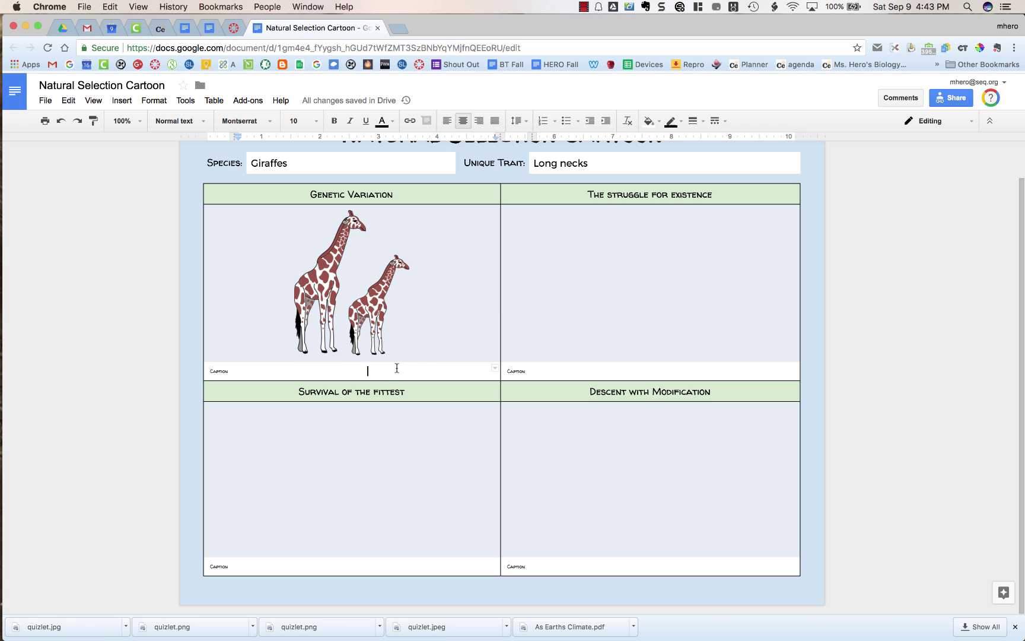
- Paste a copy of the two-giraffe drawing into the struggle for existence cell and open it for editing
left_click(624, 285)
left_click(391, 295)
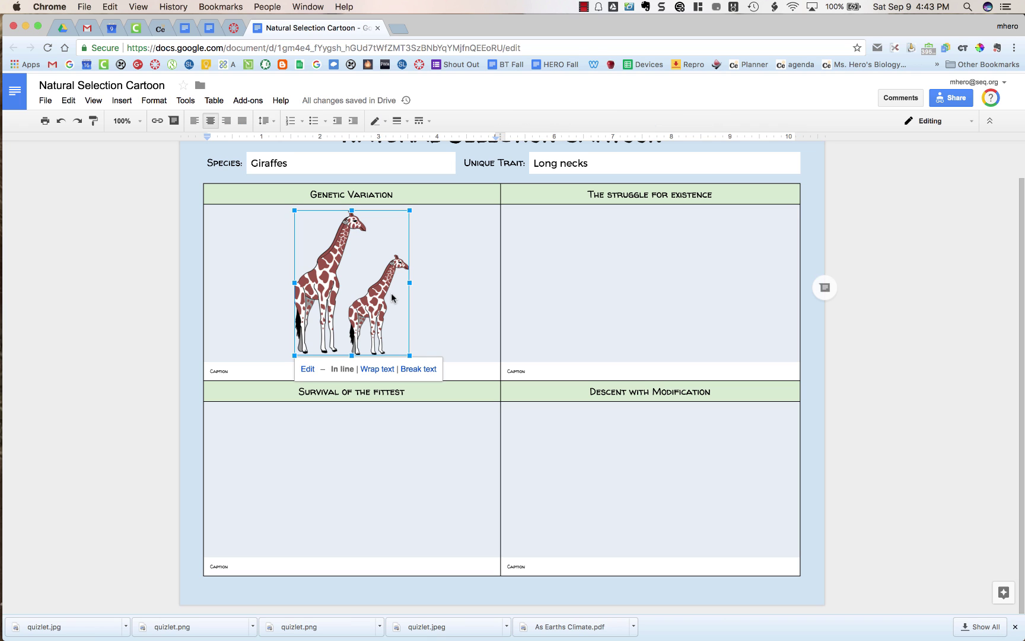
left_click(648, 260)
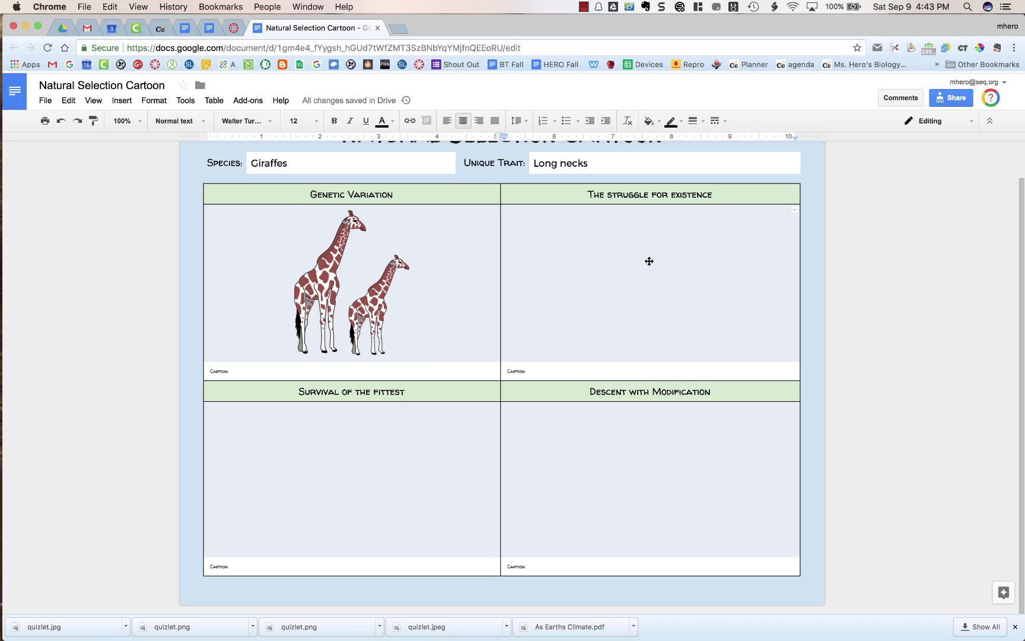
key("cmd+v")
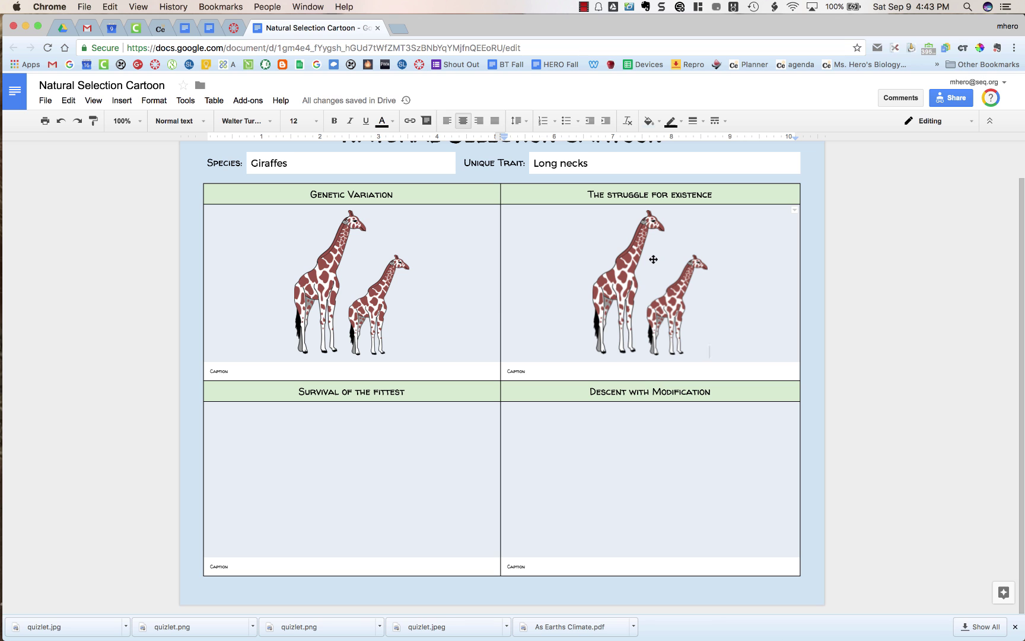
double_click(653, 259)
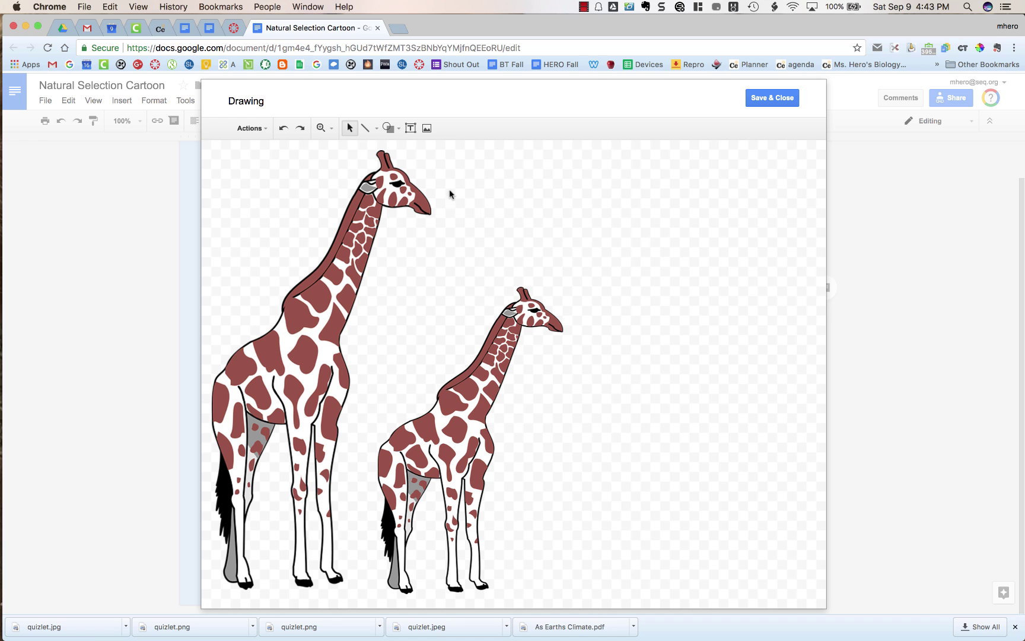
- Search web images for 'tree', filter to clip art, and insert the leafy tree into the drawing
left_click(426, 130)
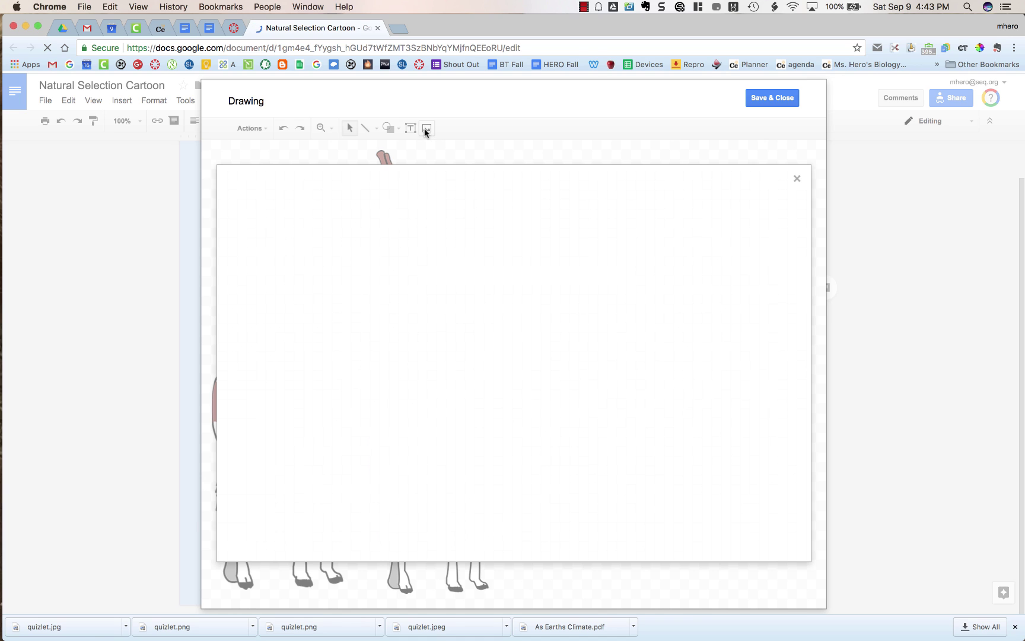
left_click(605, 213)
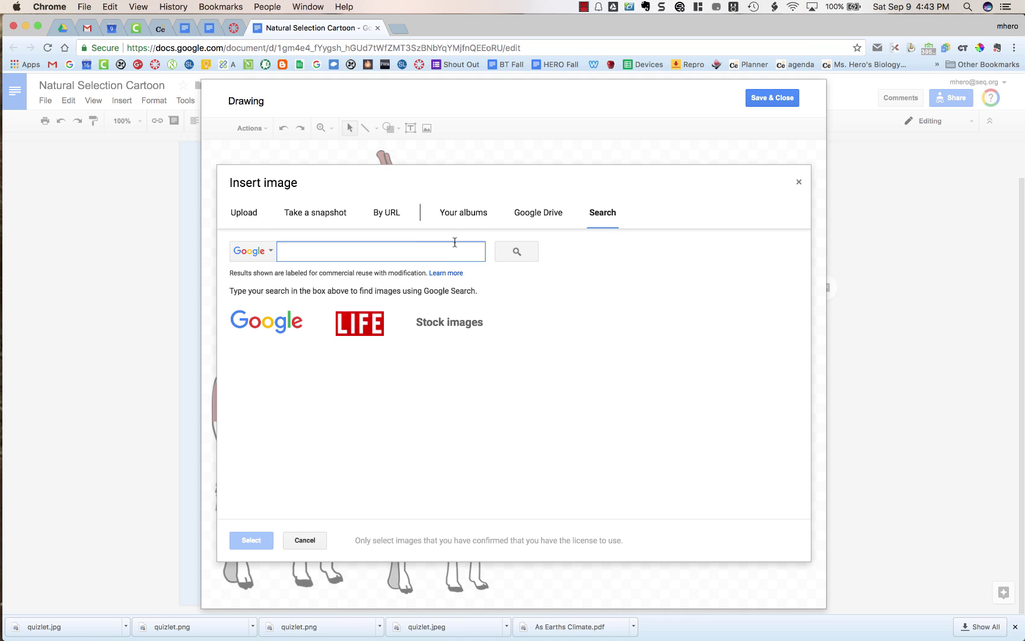
type("tree")
key("Return")
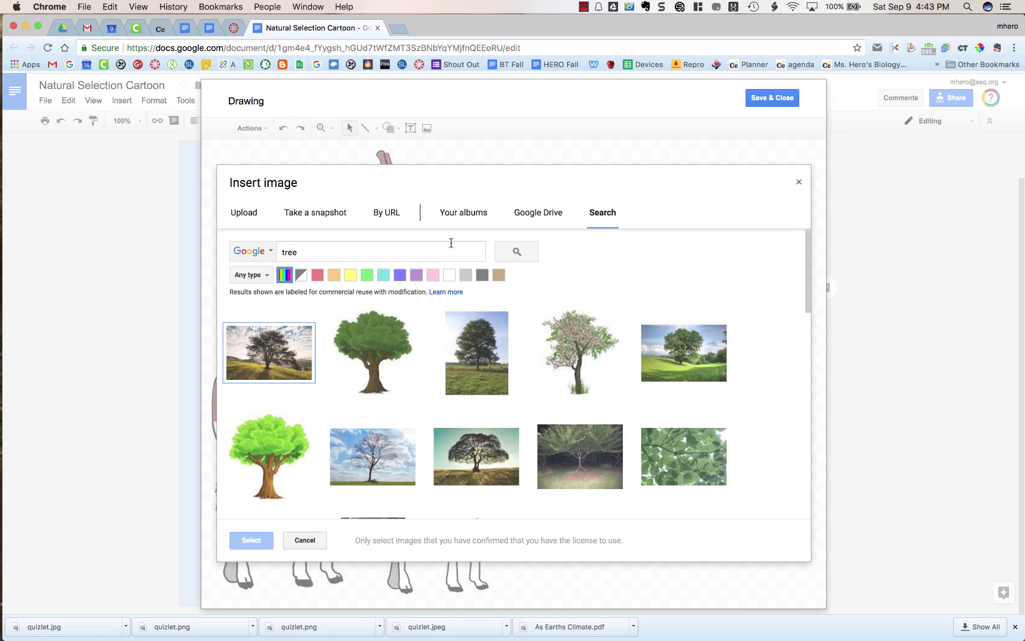
left_click(248, 275)
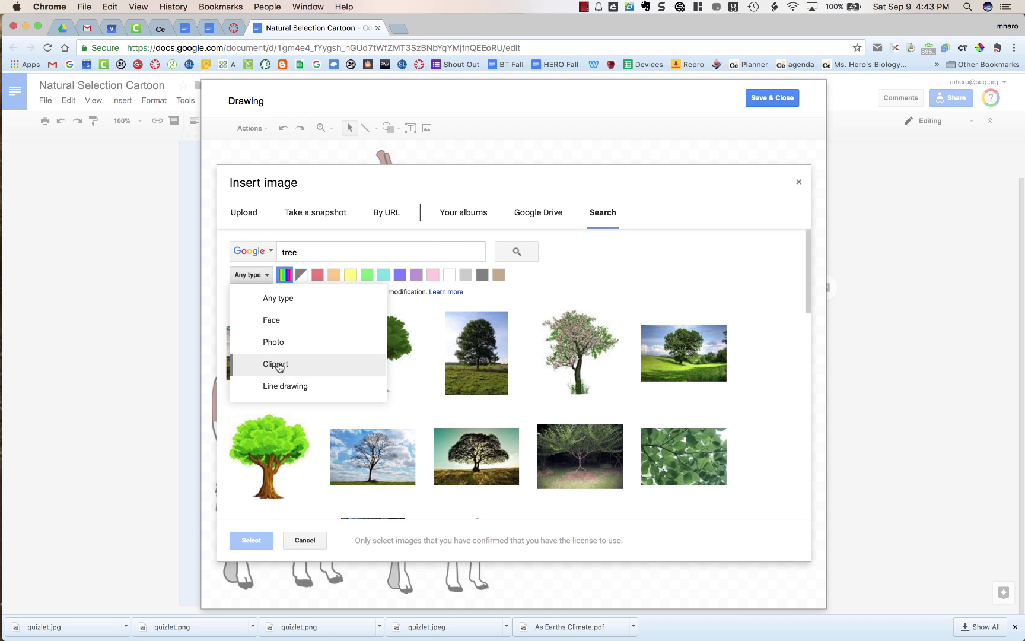
left_click(278, 364)
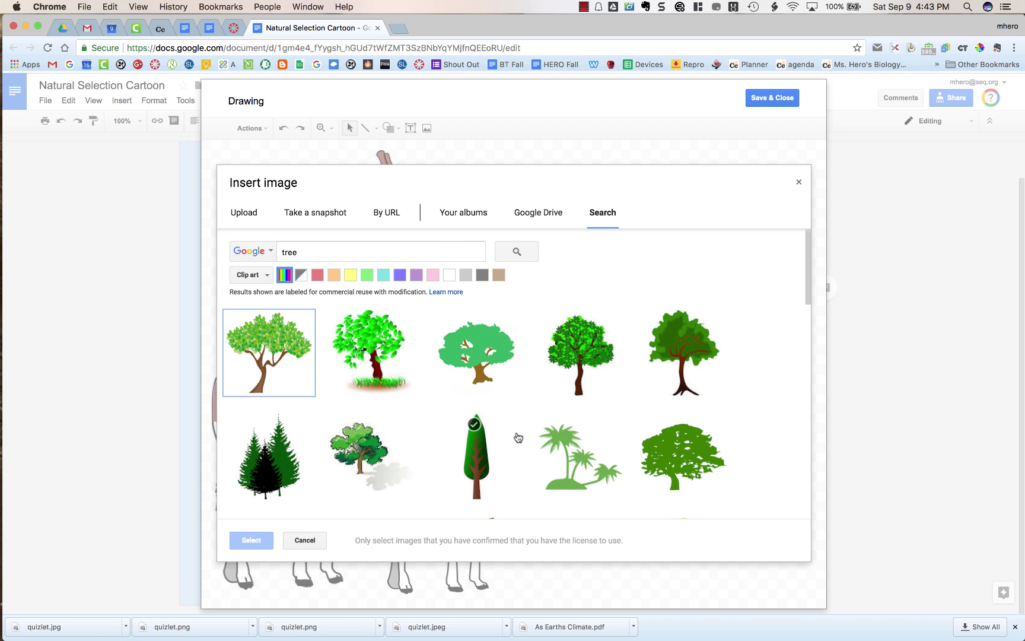
scroll(517, 436, "down", 3)
scroll(518, 437, "down", 3)
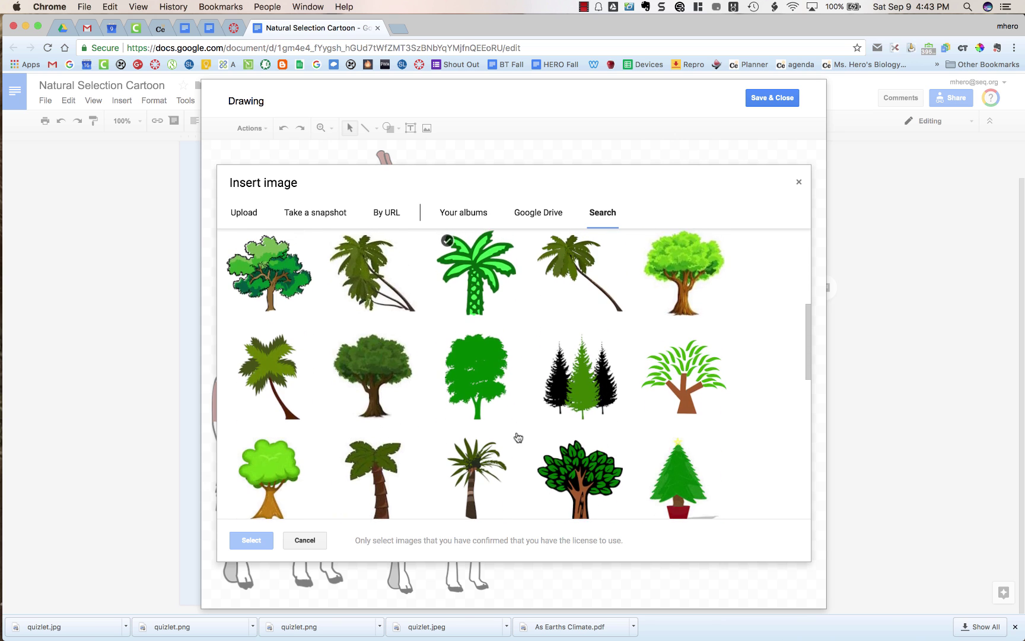
scroll(518, 437, "up", 4)
left_click(298, 323)
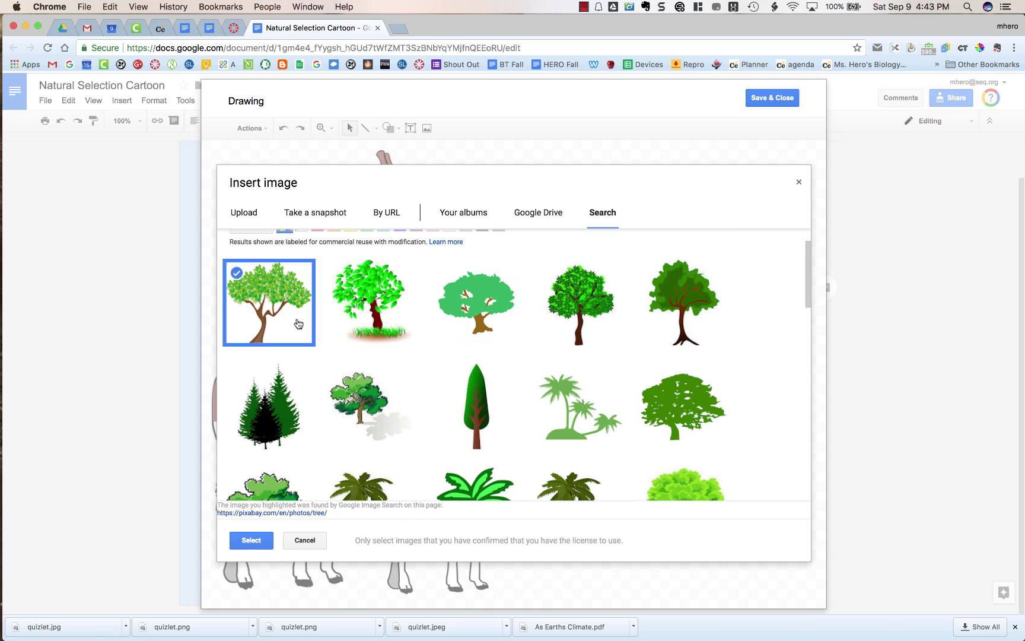
left_click(263, 537)
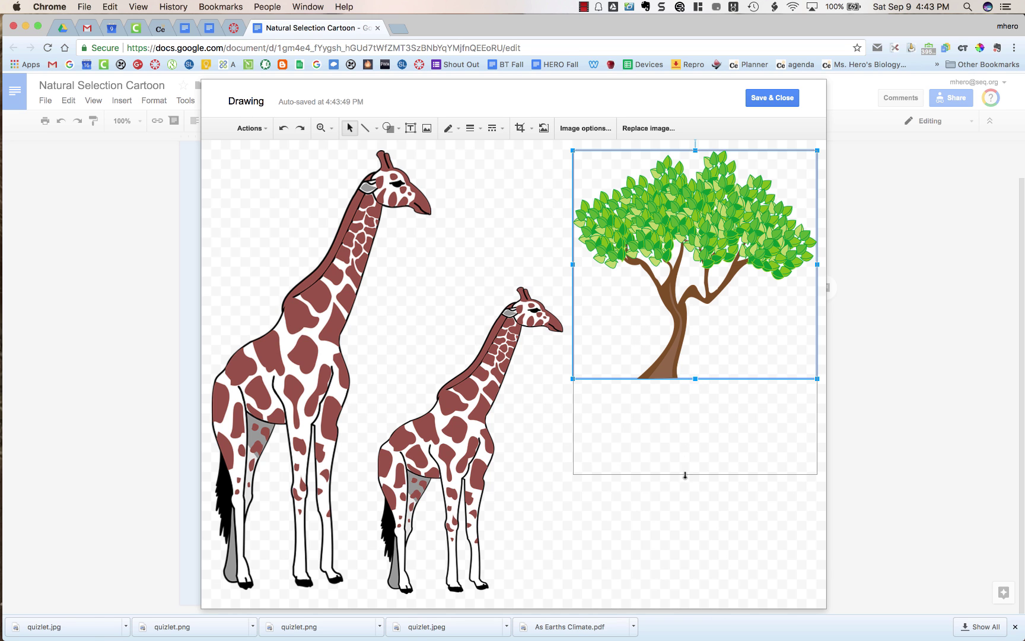
- Make the tree taller and narrower, then flip the small giraffe horizontally and move it far right
left_click_drag(686, 475, 689, 581)
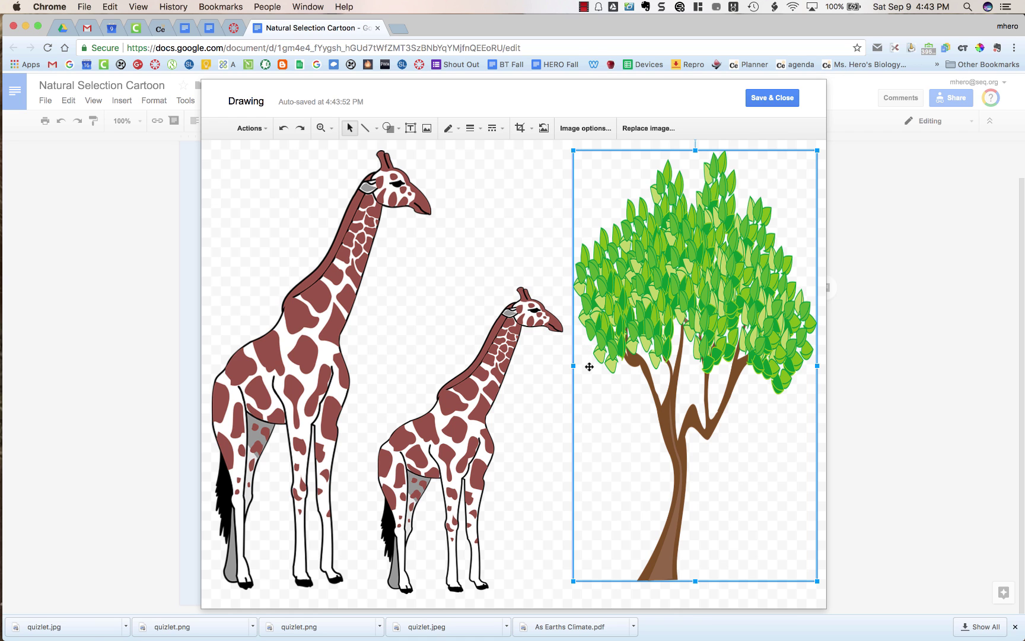
left_click_drag(573, 367, 598, 363)
left_click(501, 331)
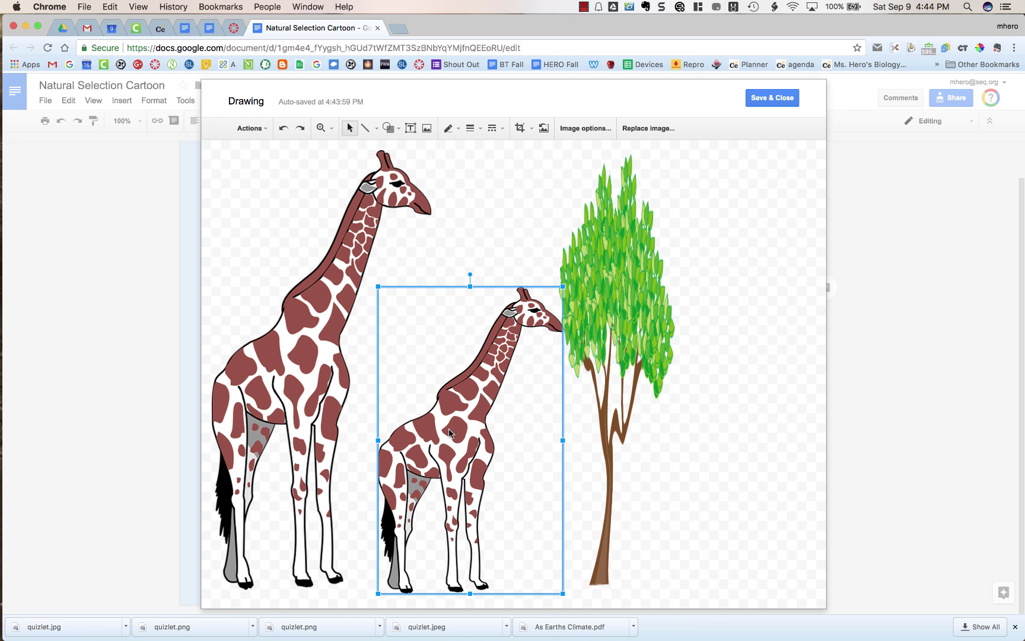
right_click(467, 383)
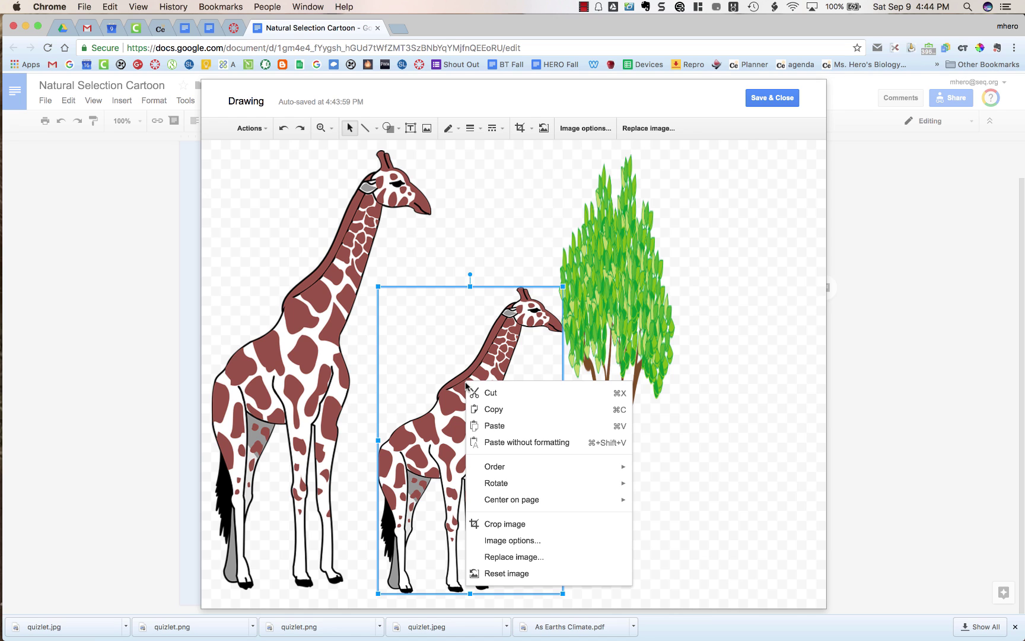
mouse_move(532, 491)
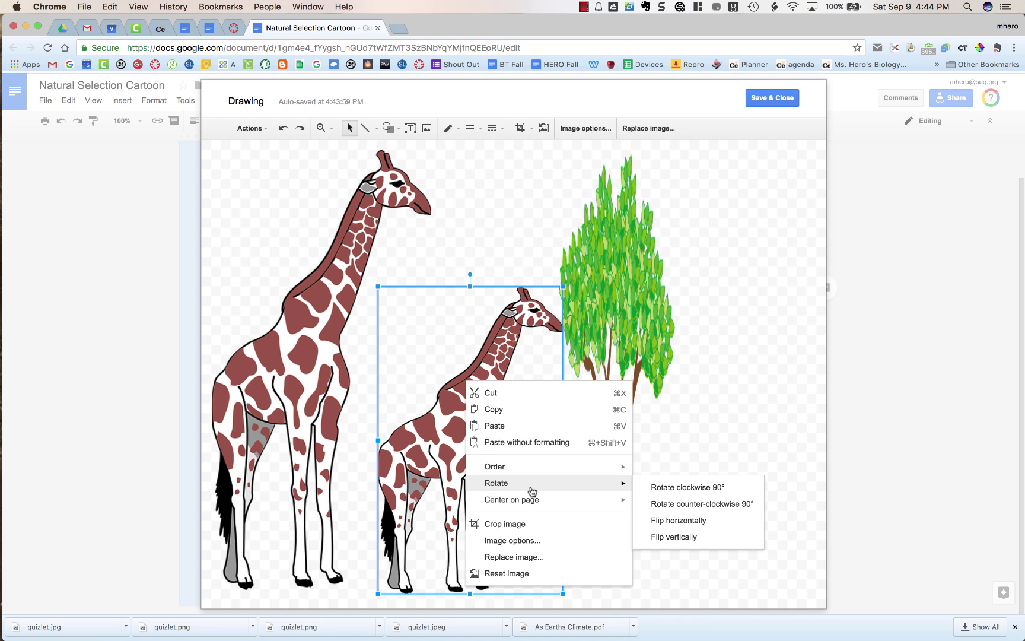
left_click(693, 521)
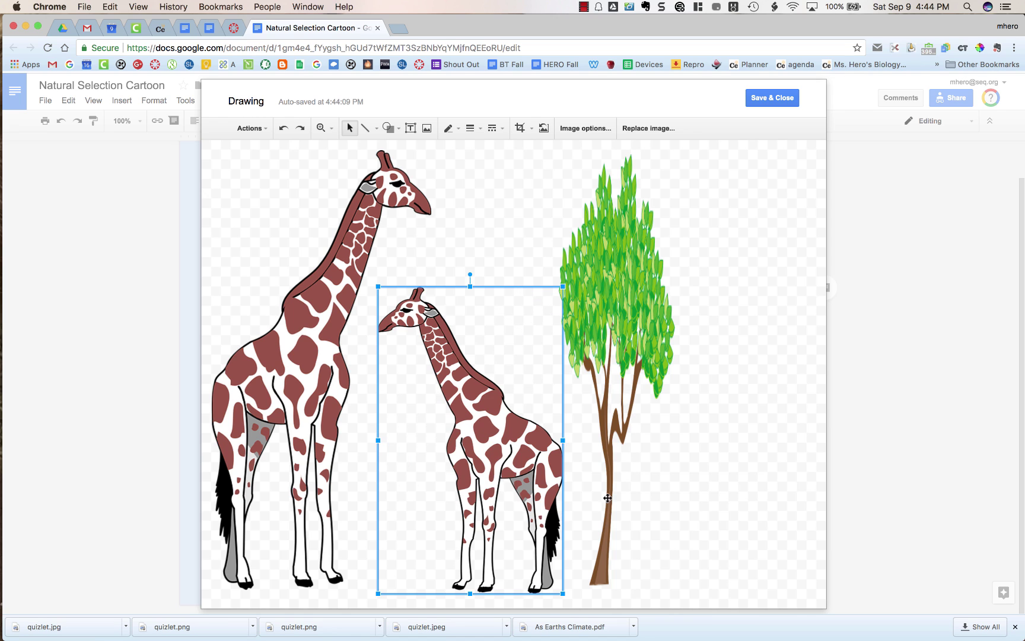
left_click_drag(511, 451, 733, 437)
- Move the tree between the giraffes and stretch it into a tall, narrow shape
left_click_drag(625, 392, 540, 390)
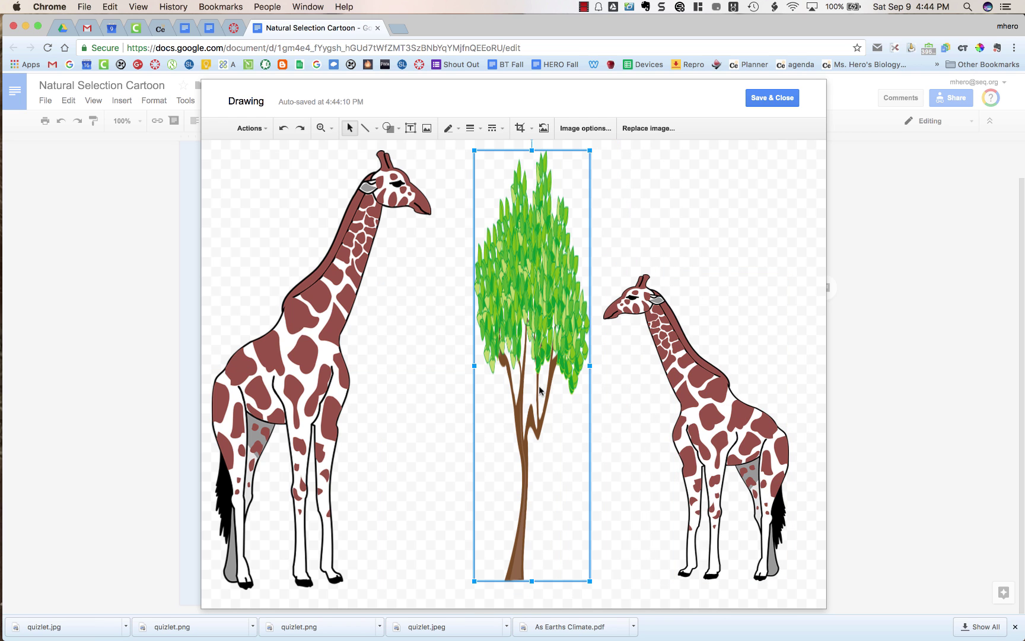
left_click_drag(590, 150, 540, 521)
left_click_drag(532, 583, 537, 613)
left_click(524, 472)
left_click_drag(533, 150, 518, 464)
left_click_drag(592, 582, 598, 613)
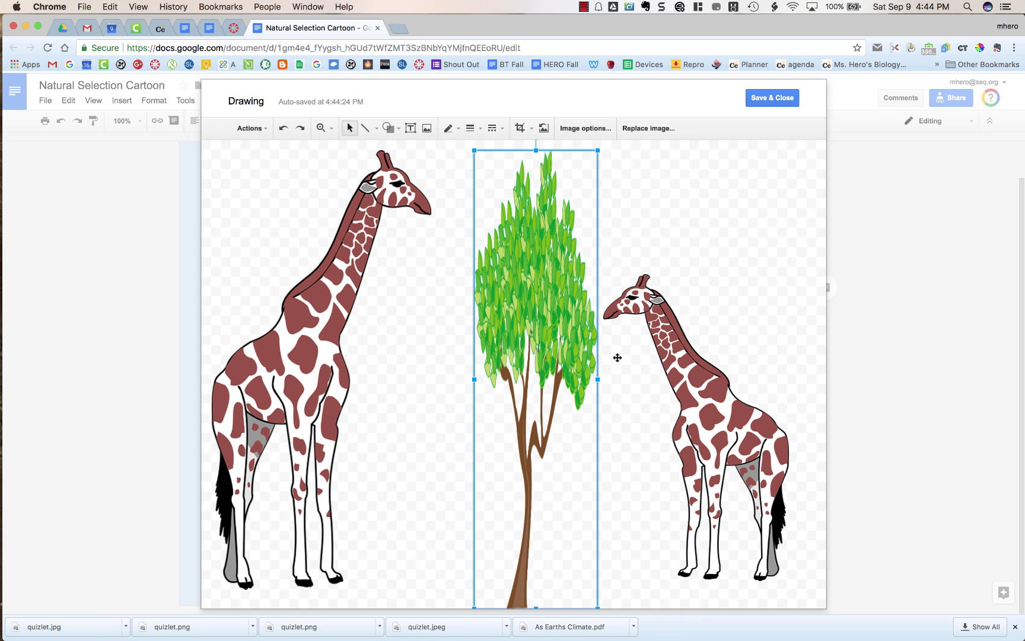
left_click_drag(599, 379, 477, 327)
left_click_drag(475, 519, 529, 589)
left_click_drag(490, 372, 494, 332)
left_click(593, 389)
- Move the small giraffe next to the tree trunk and shrink it slightly
left_click(675, 402)
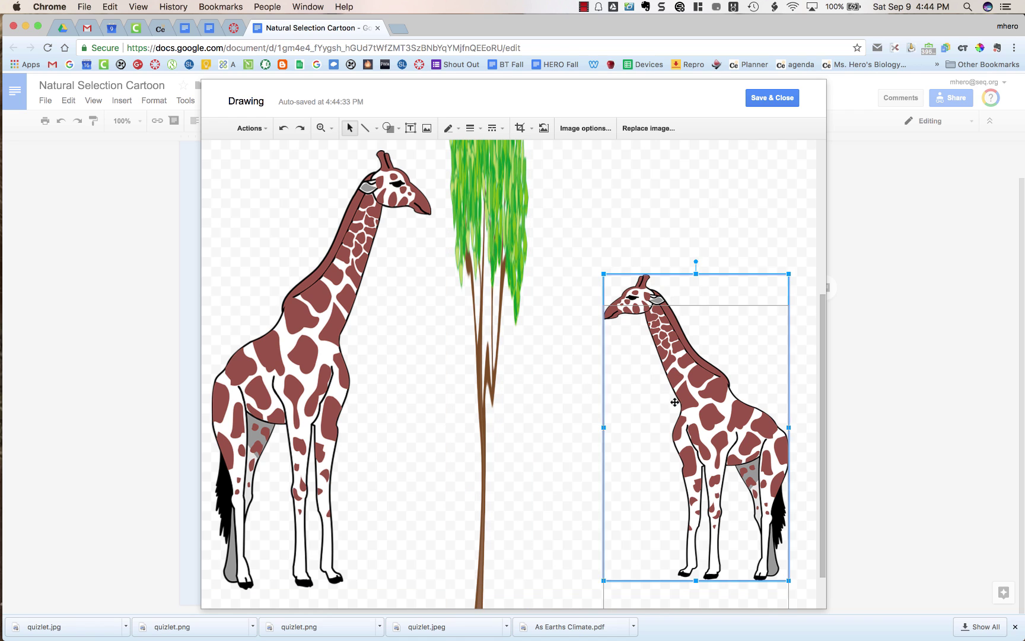
left_click_drag(674, 402, 598, 400)
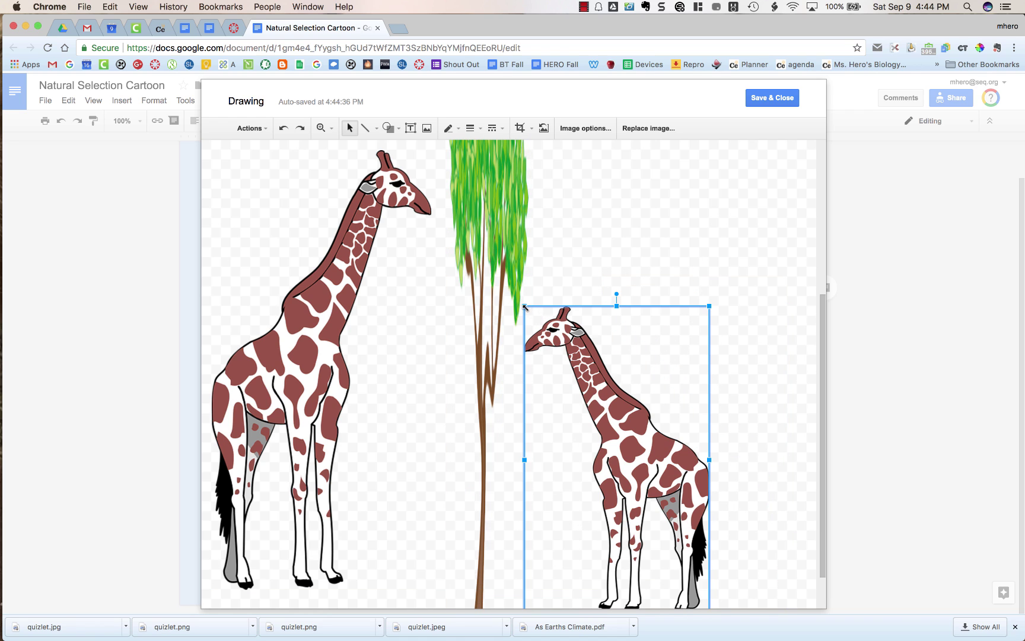
left_click_drag(524, 307, 535, 324)
left_click(665, 272)
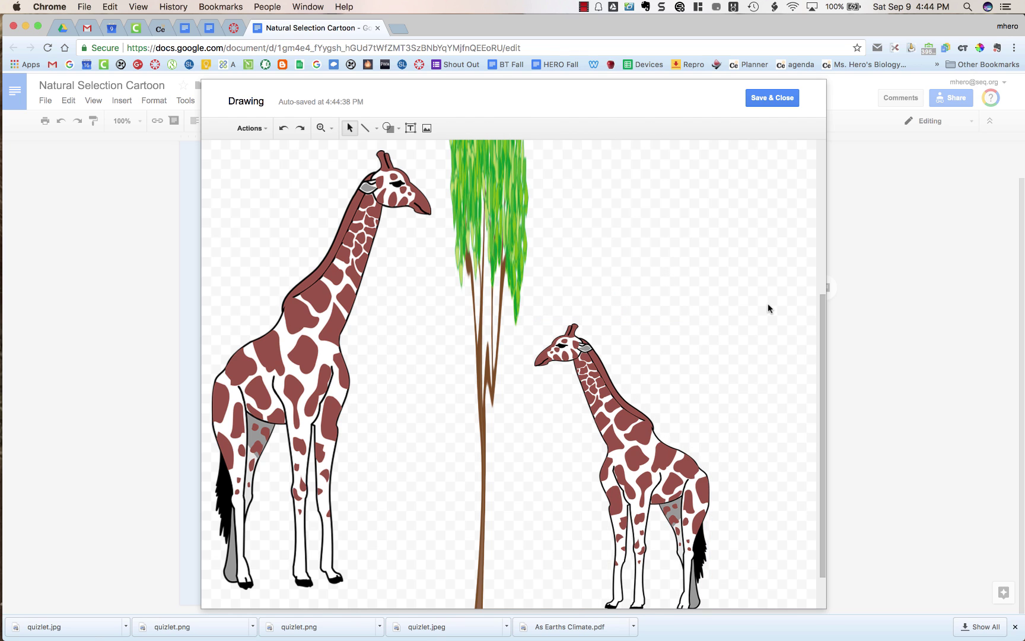
- Save the giraffes-and-tree drawing into its cell and resize it slightly
left_click(772, 98)
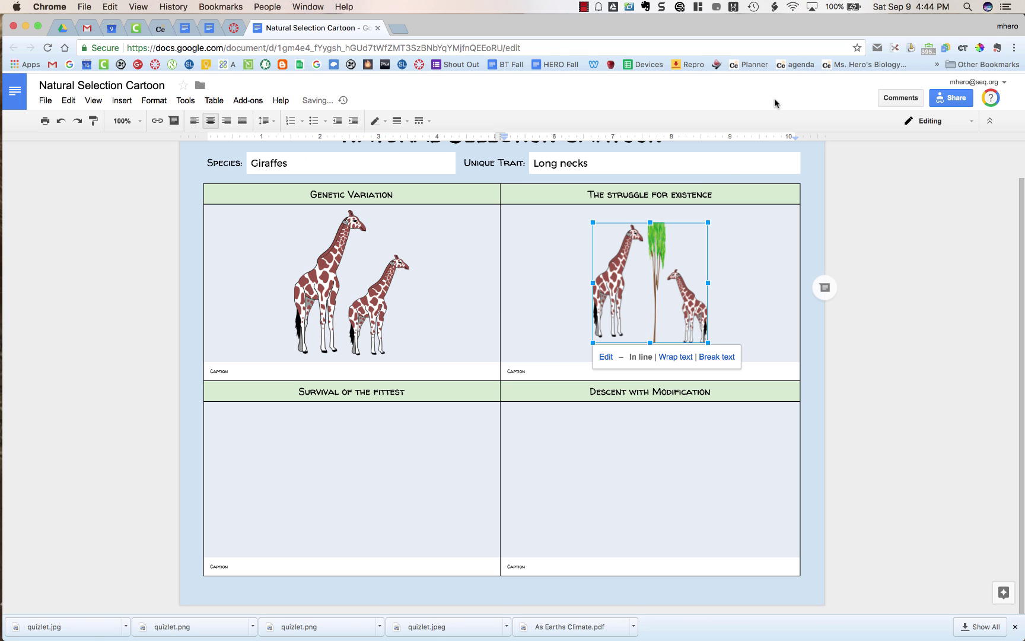
left_click_drag(708, 223, 717, 212)
left_click_drag(764, 374, 663, 364)
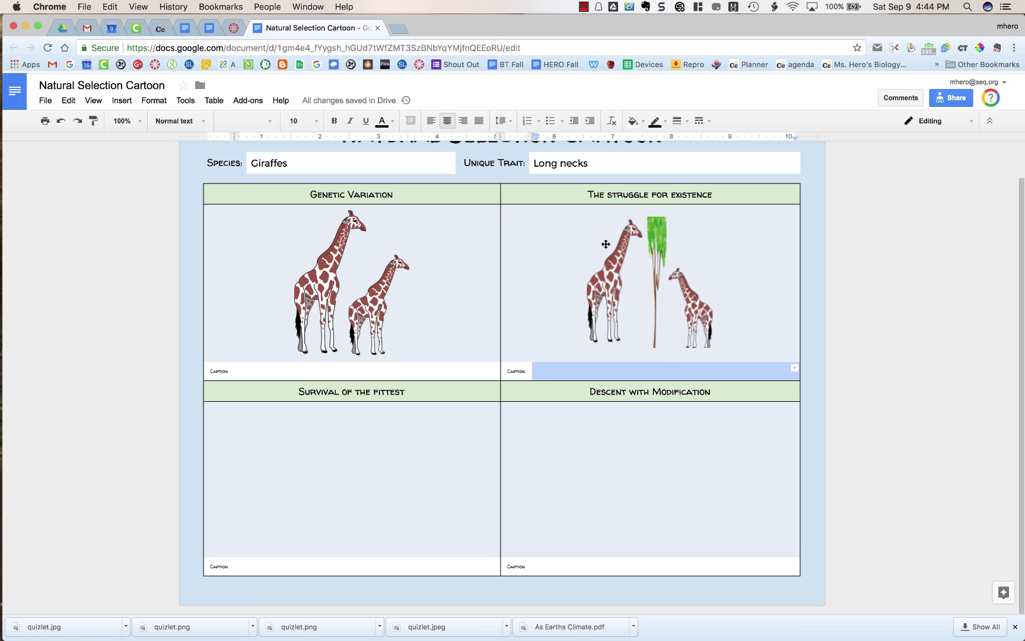
- Copy the giraffes-and-tree drawing and paste it into the Survival of the fittest cell
left_click(456, 448)
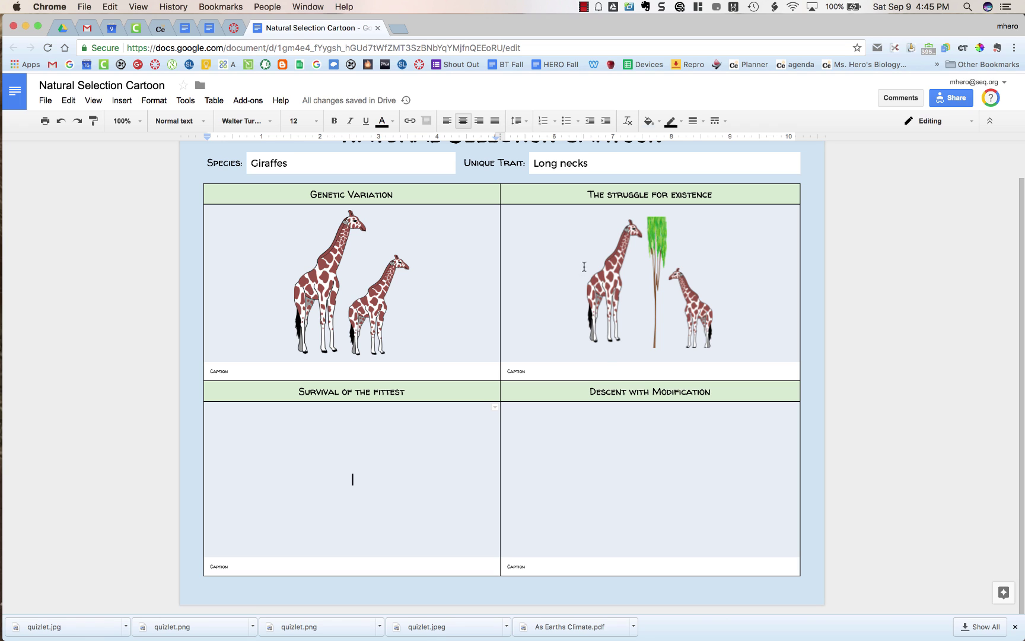
left_click(635, 269)
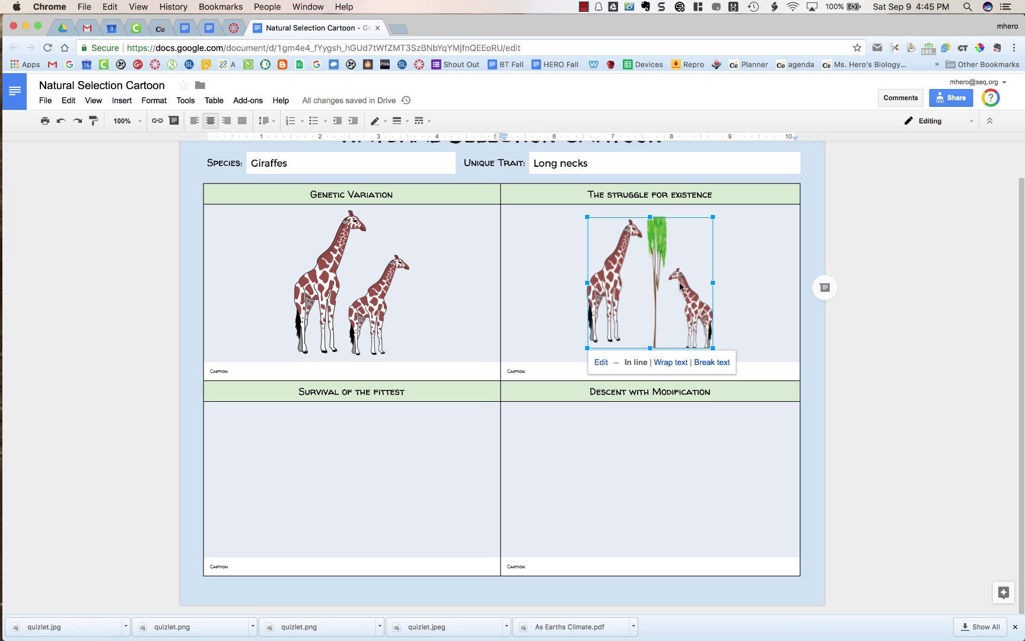
left_click(356, 486)
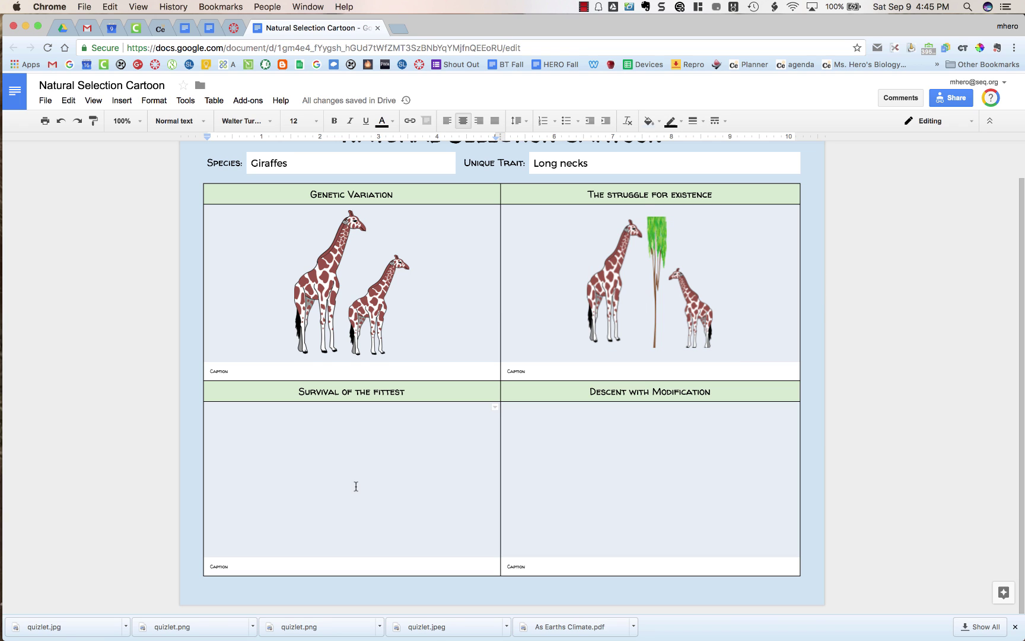
key("super+v")
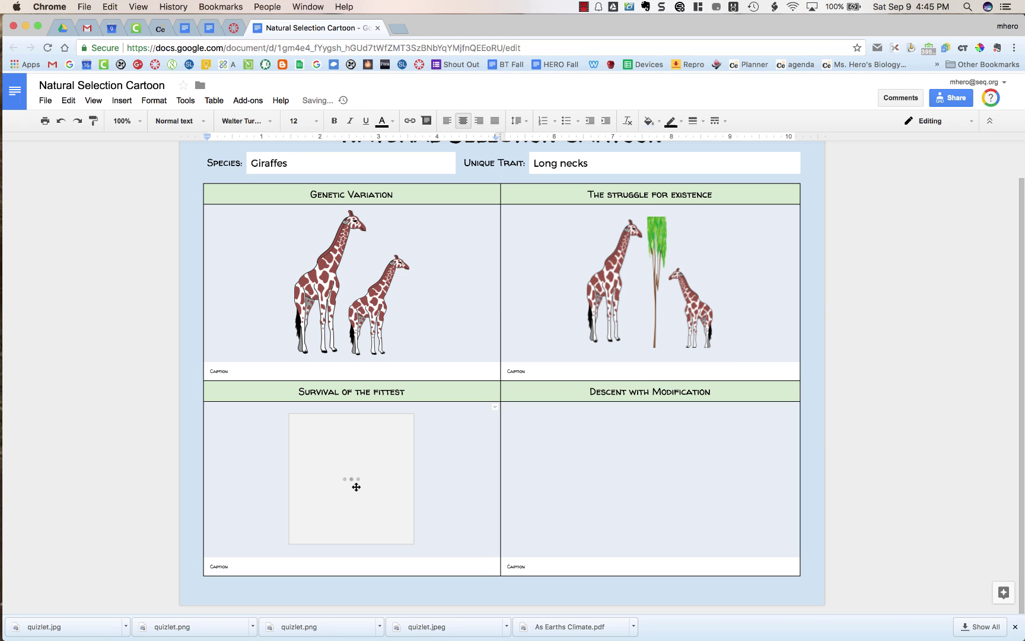
left_click(375, 464)
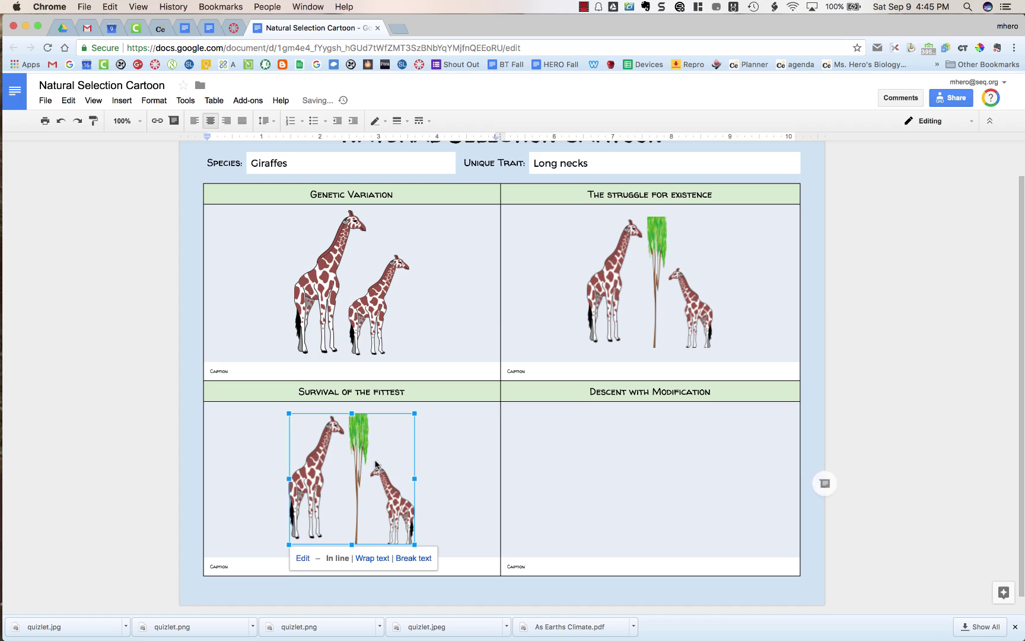
- Open the pasted drawing and flip the small giraffe vertically so it is upside down
double_click(375, 464)
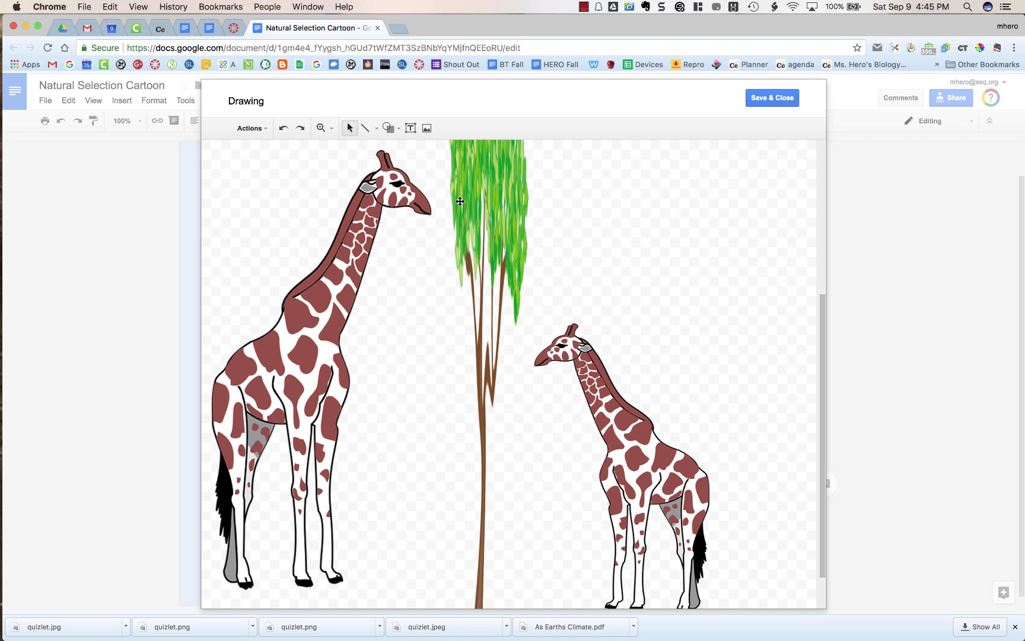
left_click(579, 352)
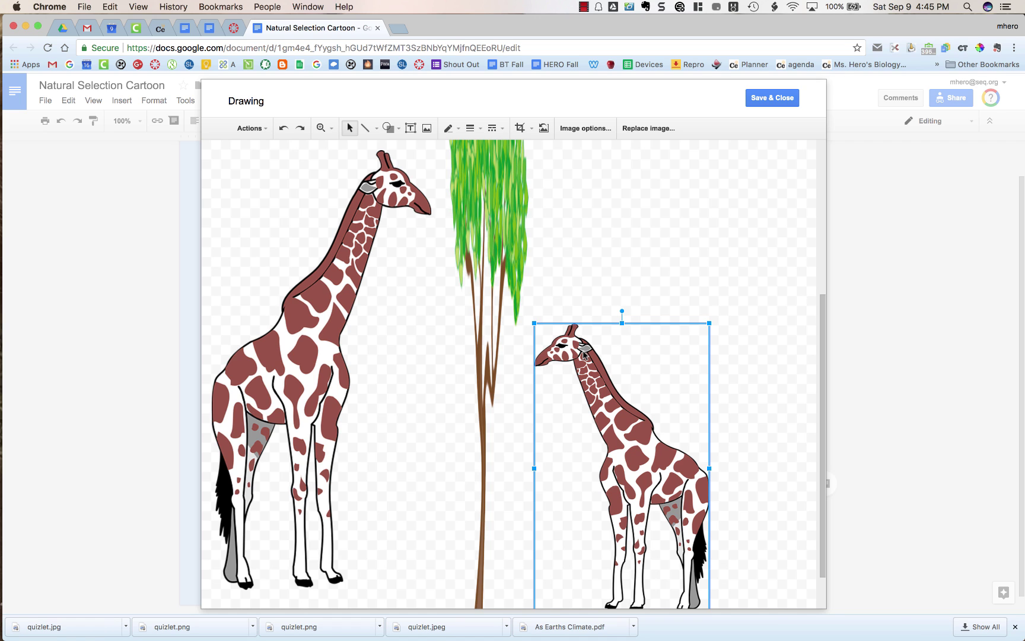
right_click(584, 354)
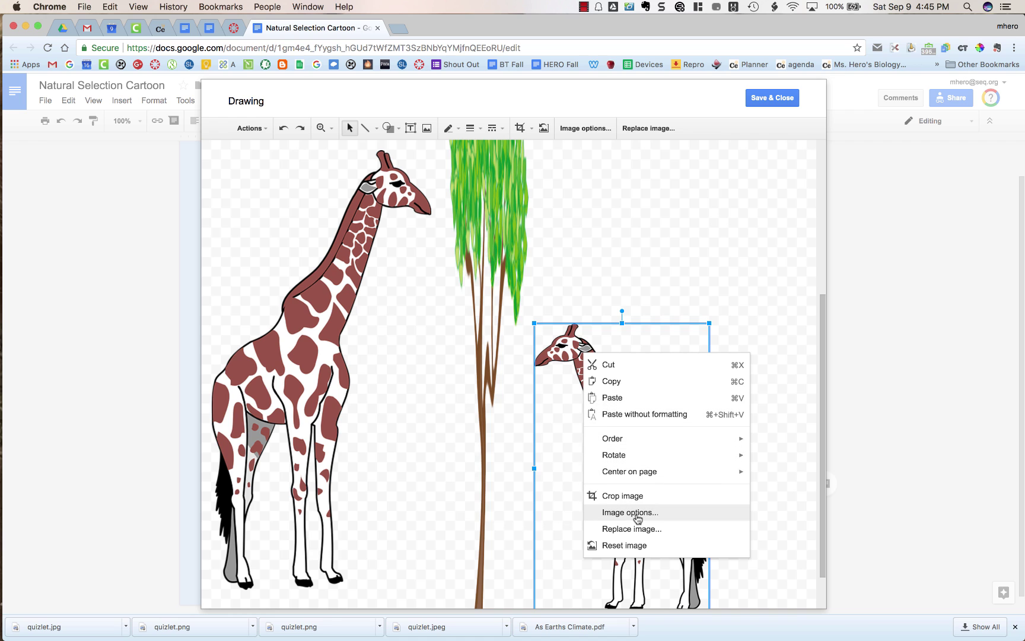
mouse_move(641, 460)
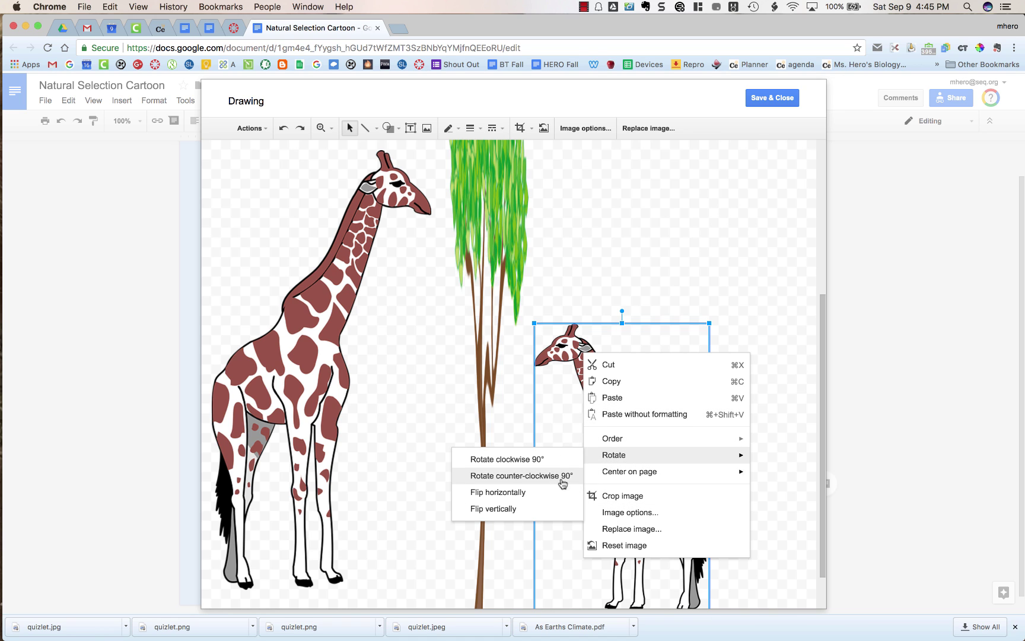
left_click(525, 510)
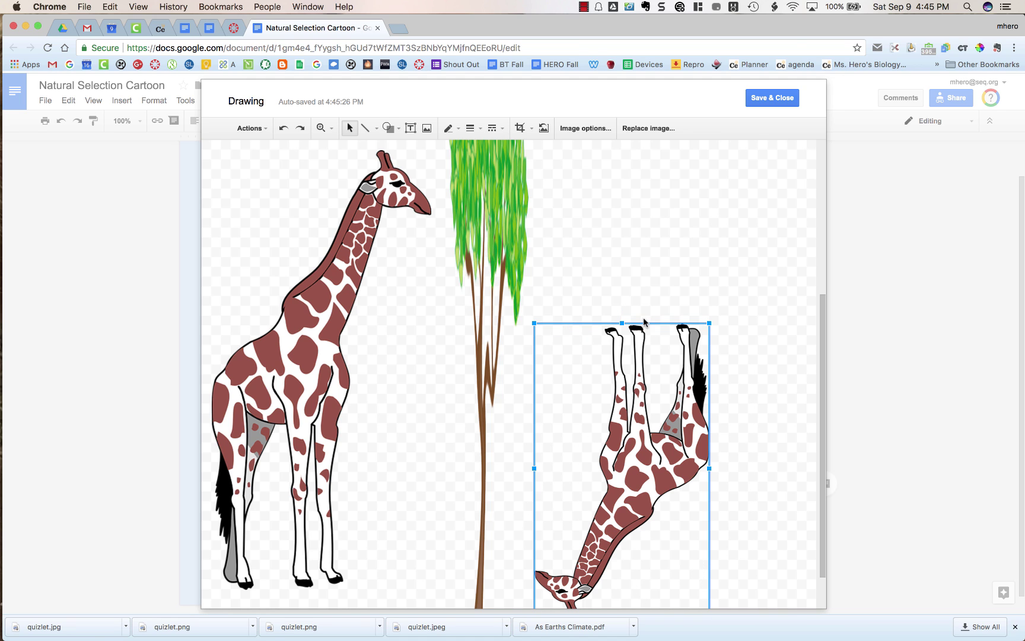
- Shrink the upside-down giraffe, tilt it, and lower it onto the ground right of the tree
left_click_drag(709, 324, 670, 388)
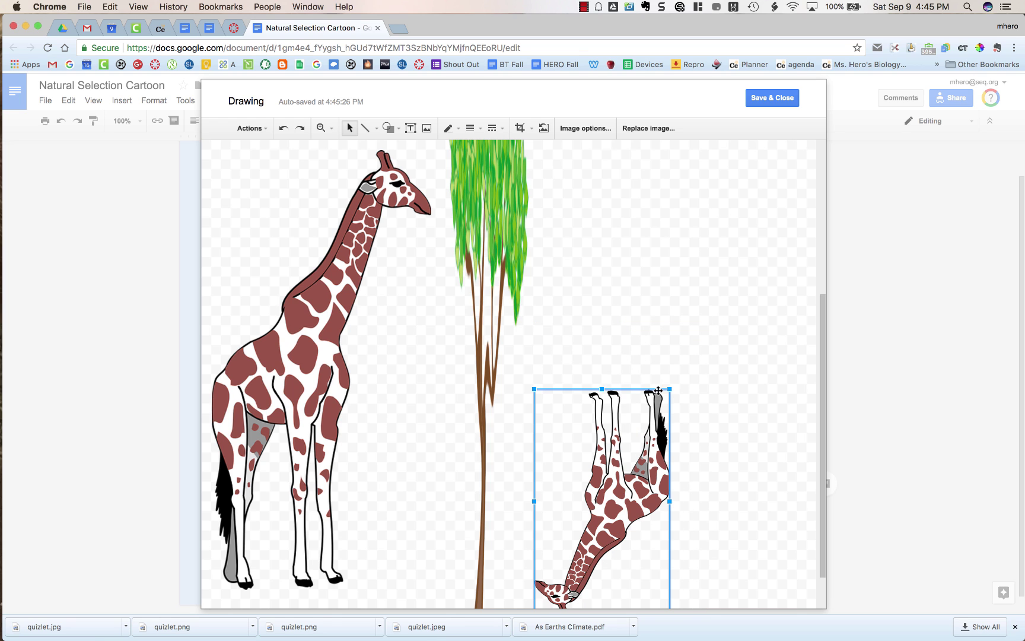
left_click(602, 377)
left_click(604, 416)
left_click_drag(603, 417, 665, 343)
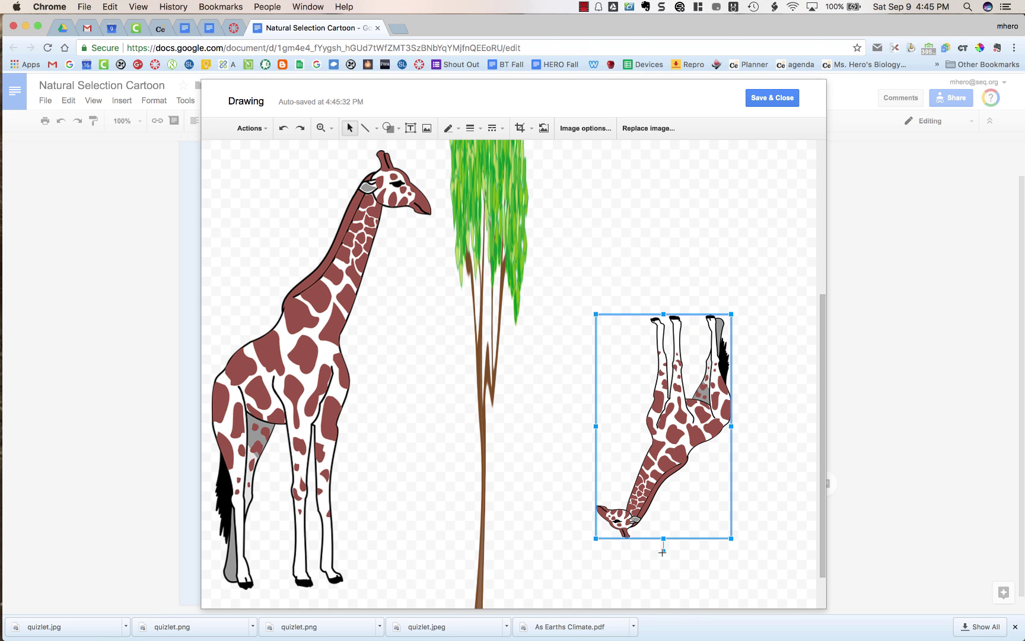
left_click_drag(664, 551, 598, 531)
left_click_drag(670, 490, 657, 583)
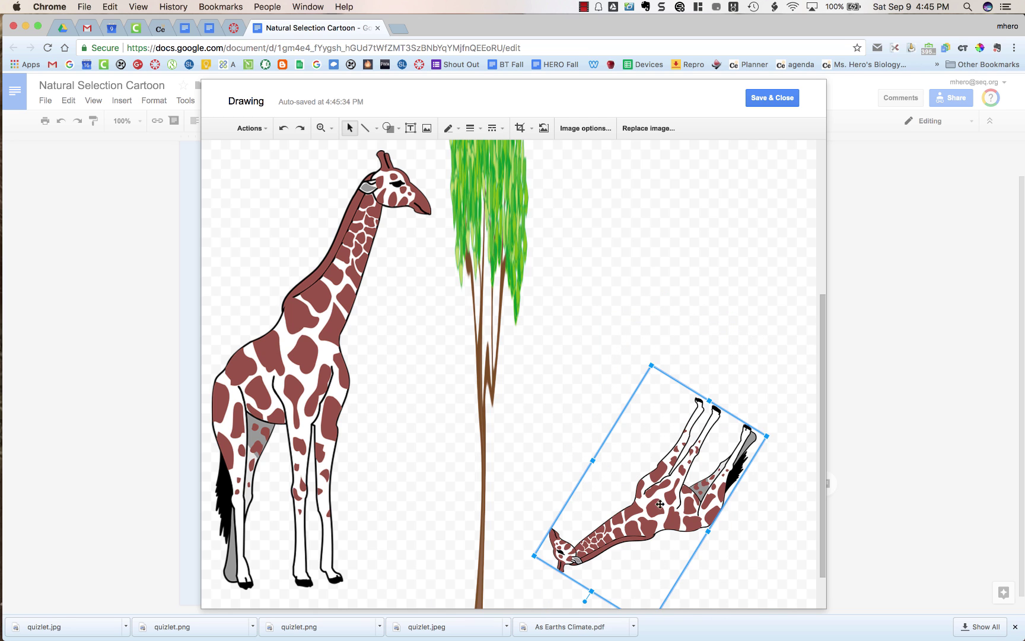
left_click(670, 372)
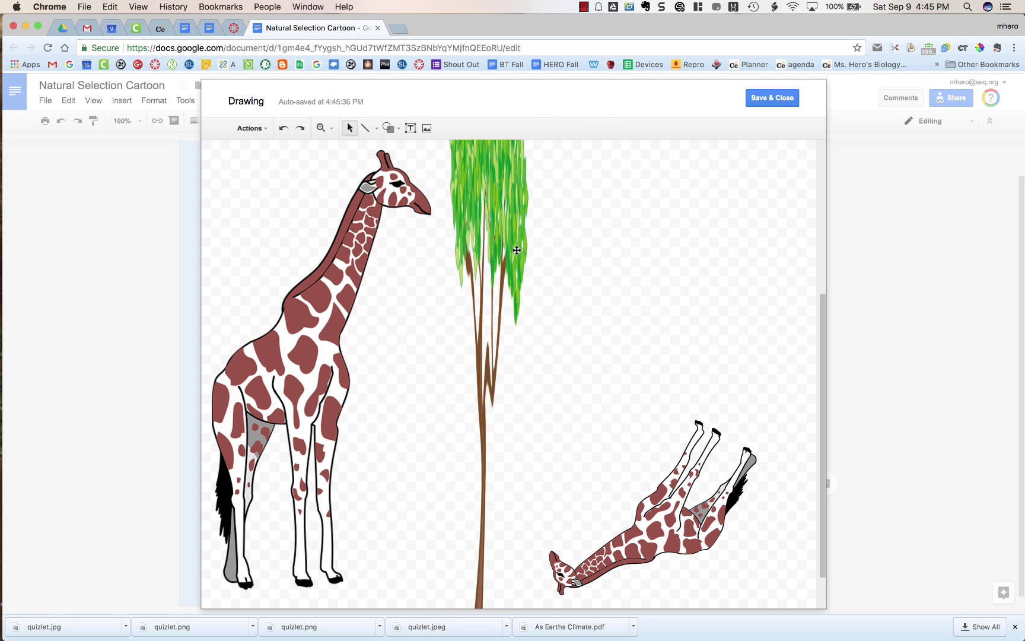
left_click(397, 131)
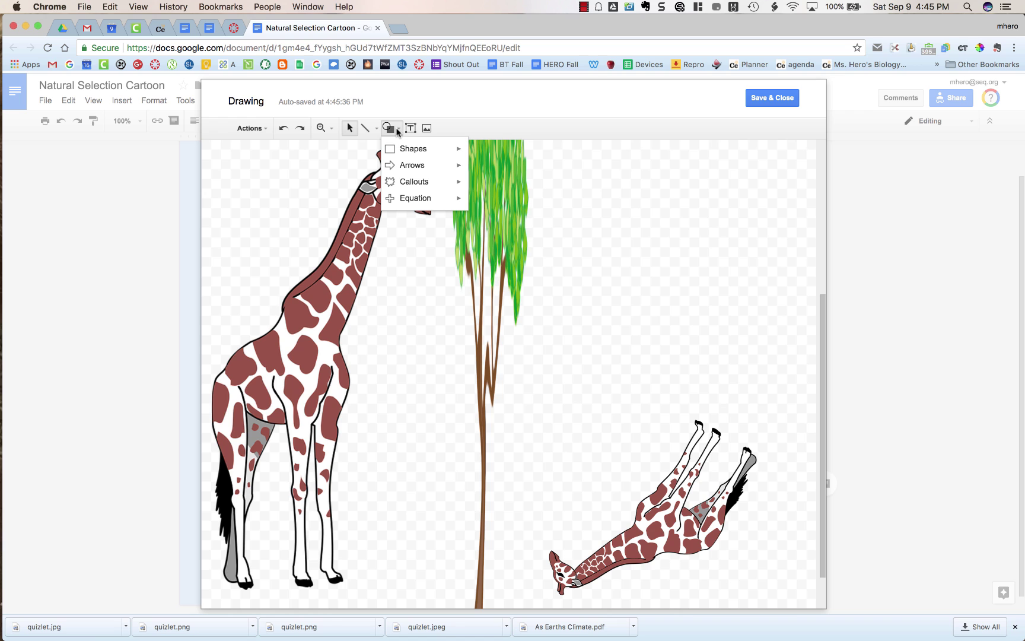
- Draw a rounded-top tombstone shape right of the tree, filled light grey with no outline
mouse_move(412, 149)
left_click(571, 158)
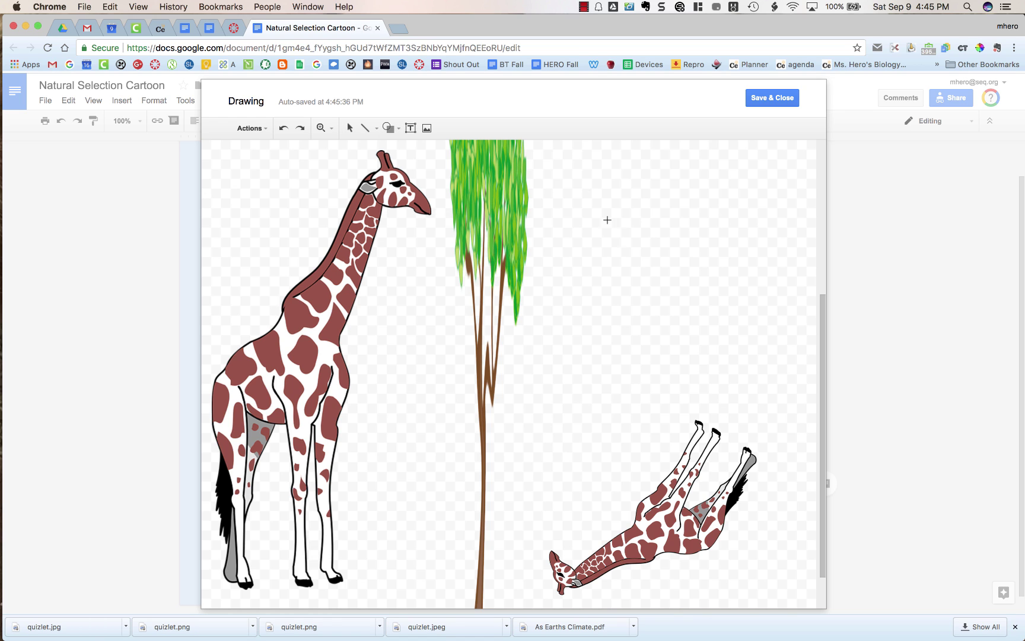
left_click_drag(577, 260, 748, 387)
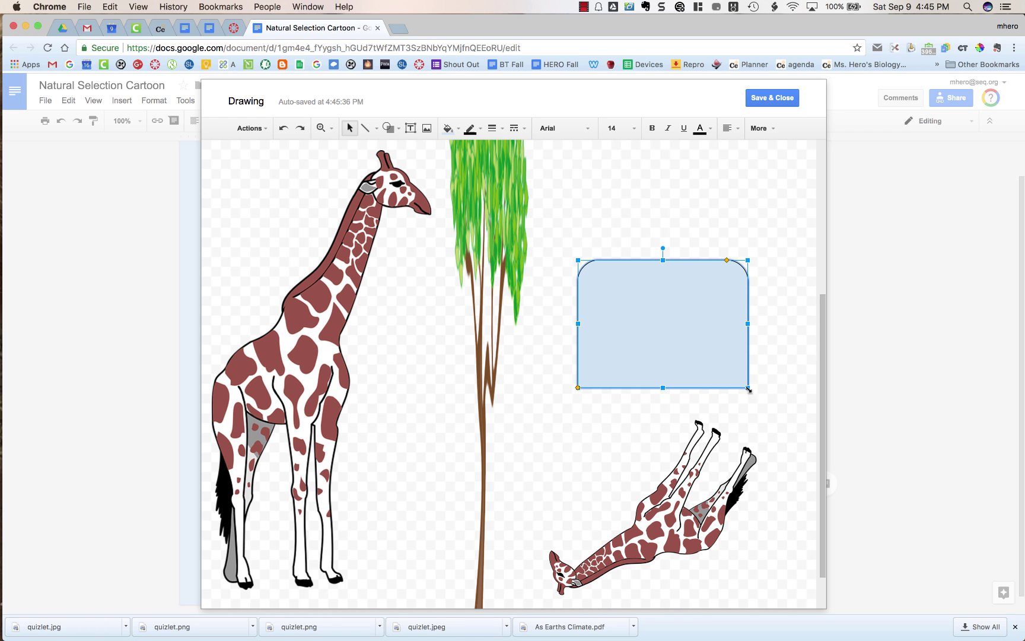
left_click(450, 128)
left_click(521, 190)
left_click(492, 129)
left_click(481, 131)
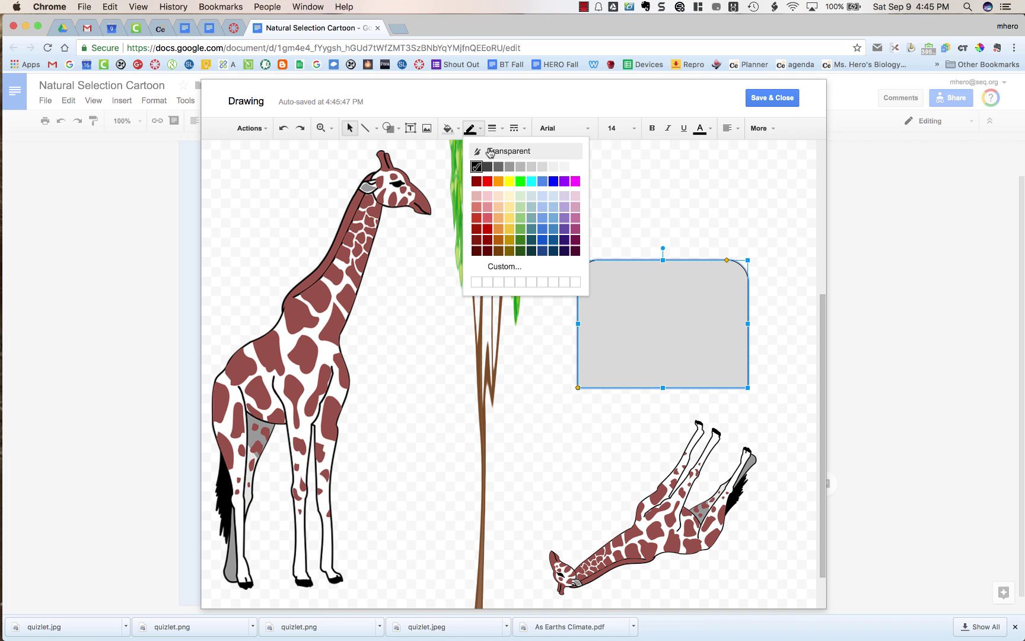
left_click(493, 152)
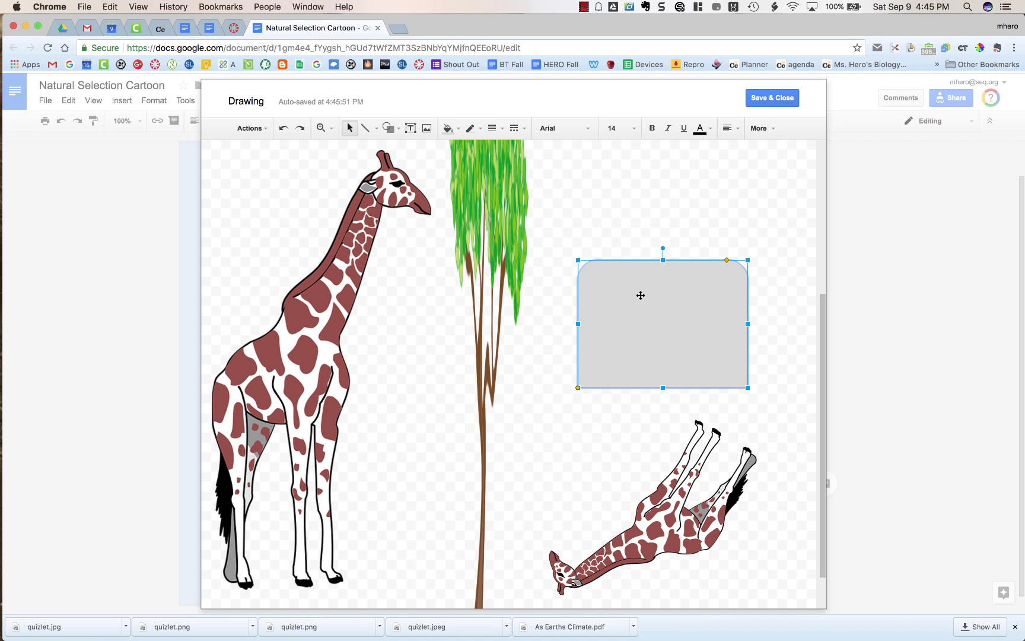
- Write RIP on the tombstone in white 60-point text, centred and aligned to the top
type("RiP")
key("super+a")
left_click(729, 129)
left_click(746, 148)
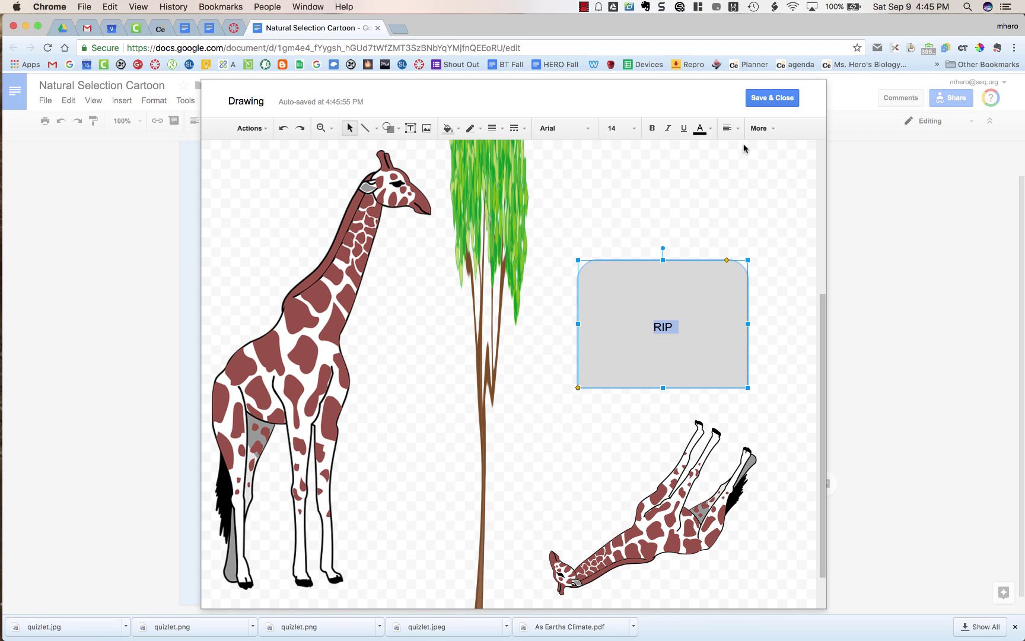
left_click(635, 129)
left_click(628, 363)
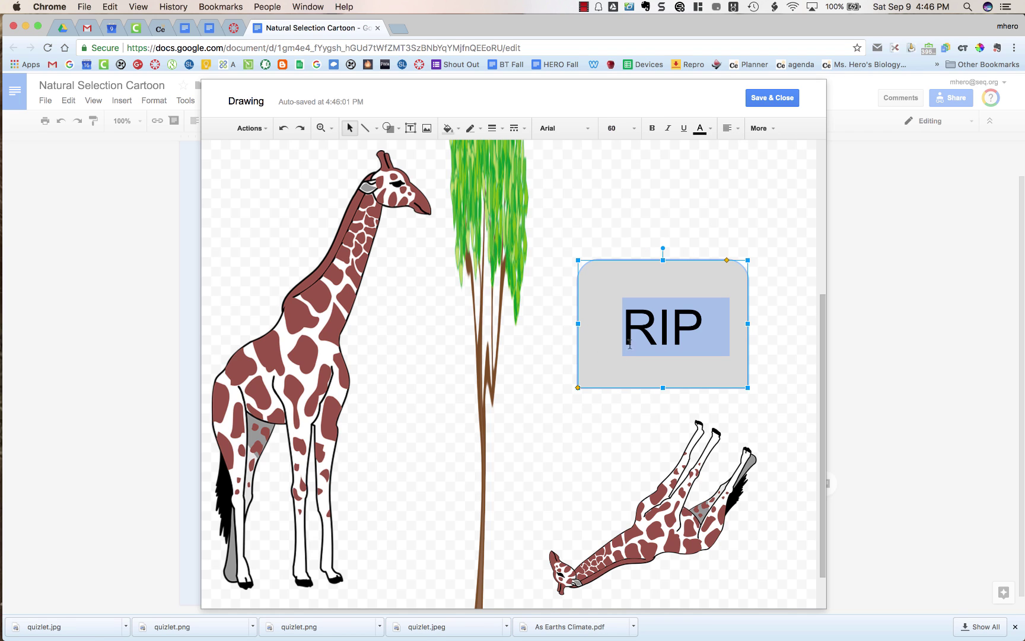
left_click(705, 129)
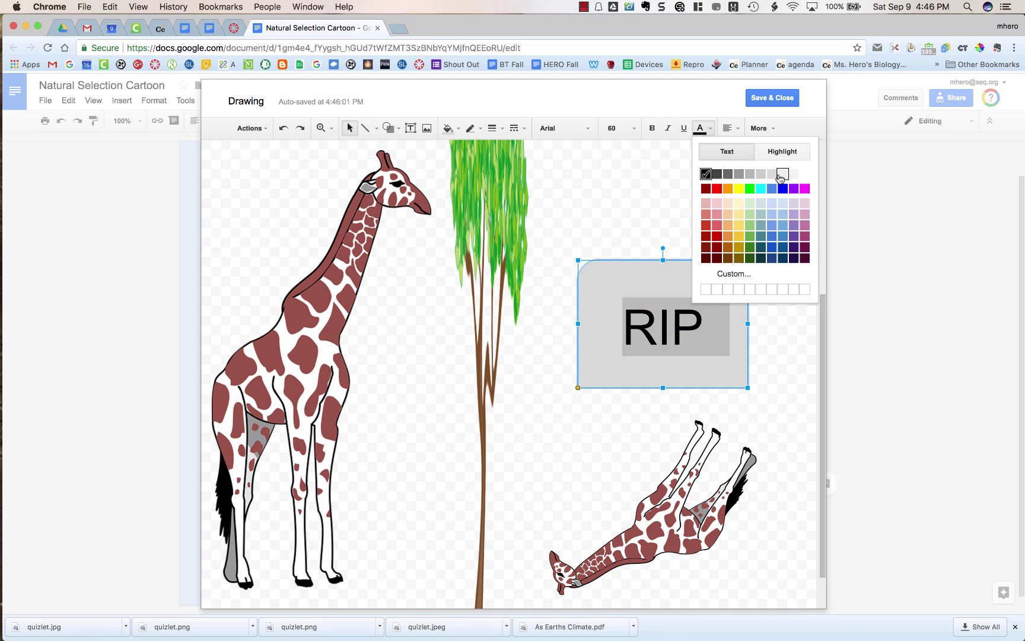
left_click(792, 176)
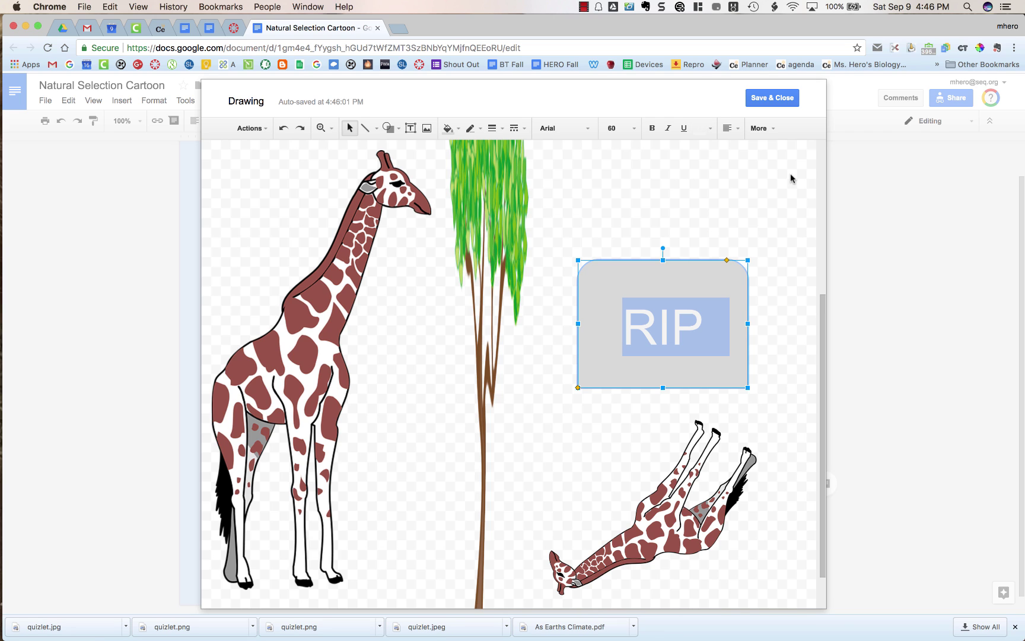
left_click(729, 129)
left_click(733, 165)
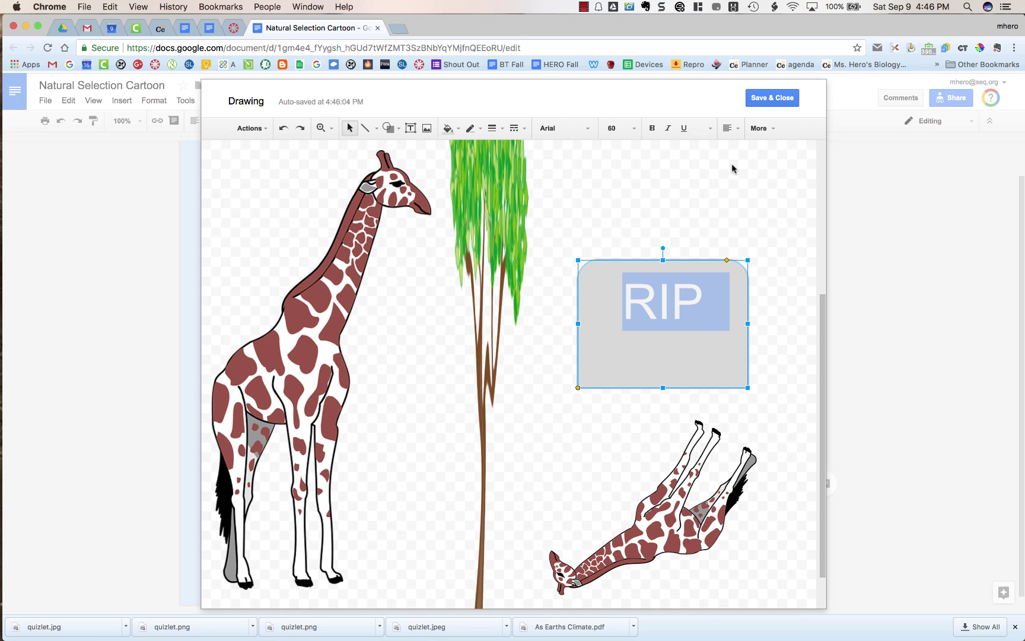
left_click(728, 182)
left_click(689, 347)
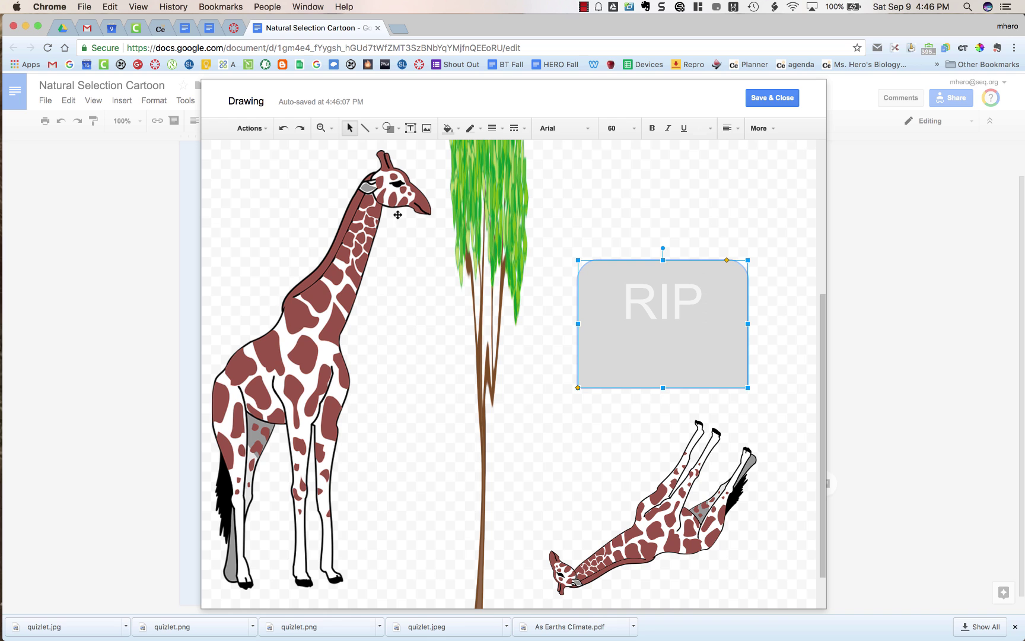
- Save the RIP giraffe drawing and paste a copy into the Descent with Modification cell
left_click(769, 100)
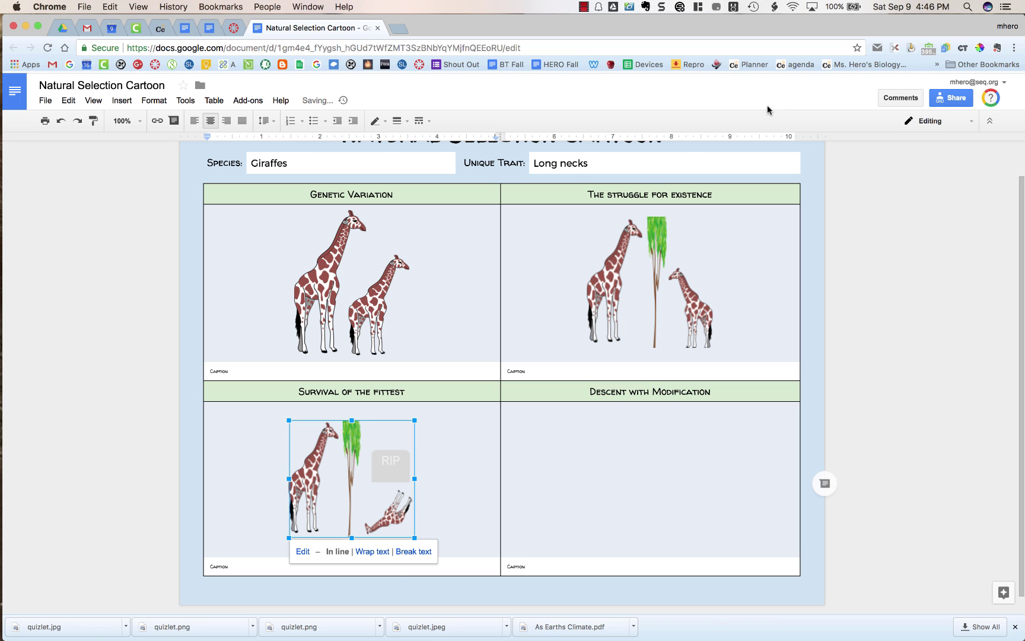
left_click(436, 570)
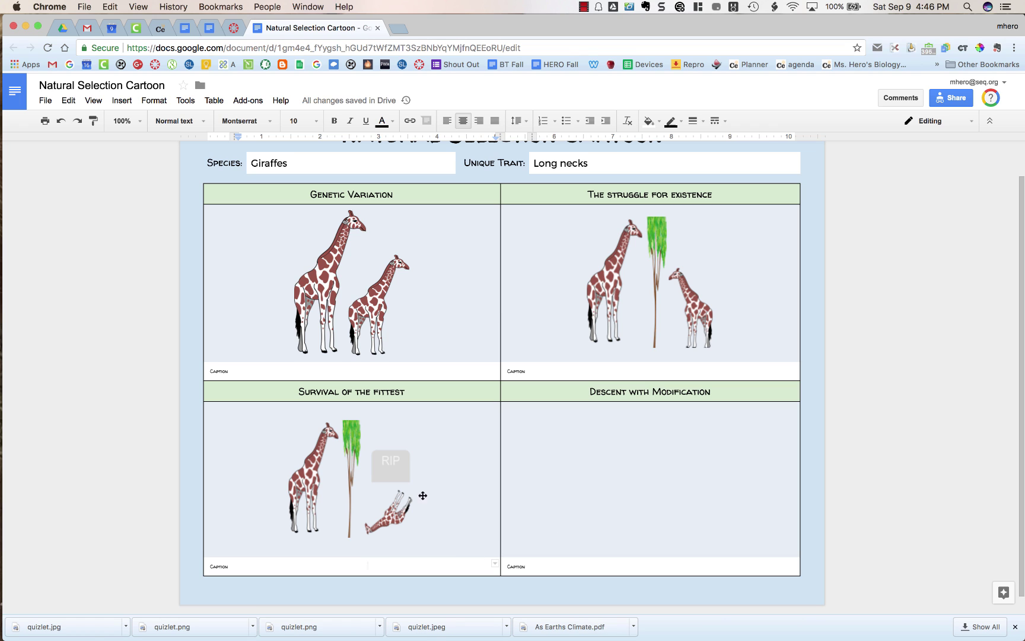
left_click(387, 493)
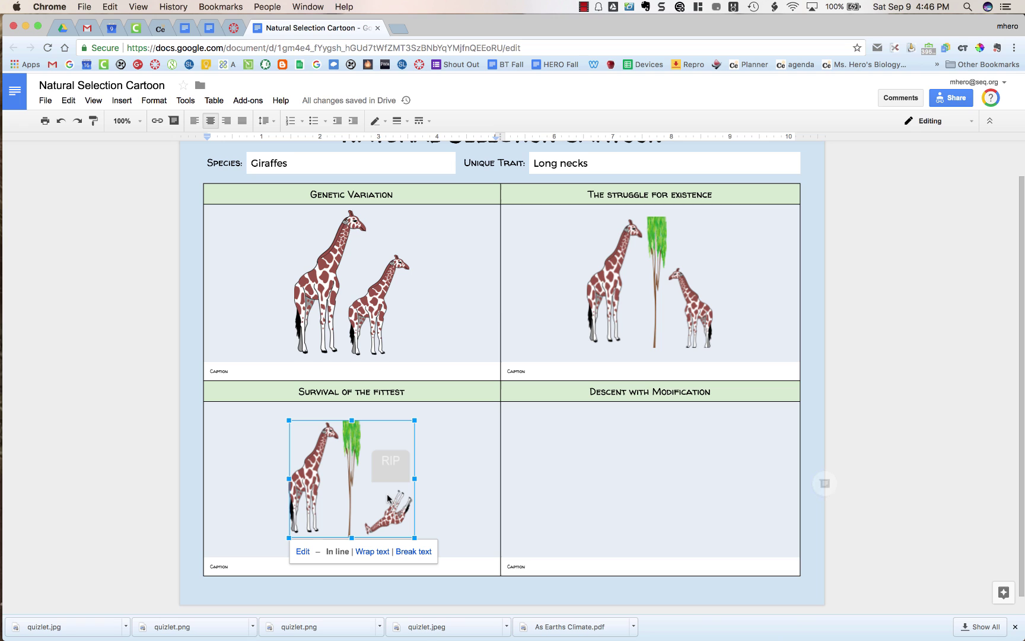
left_click(568, 492)
key("super+v")
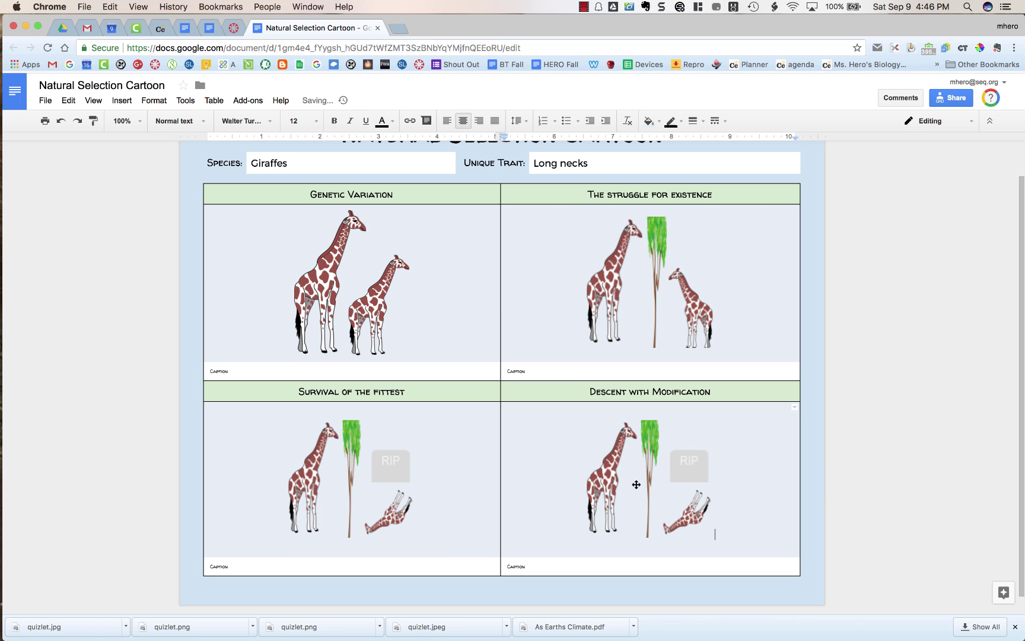
- In the pasted drawing, delete the RIP tombstone and the fallen giraffe
double_click(636, 485)
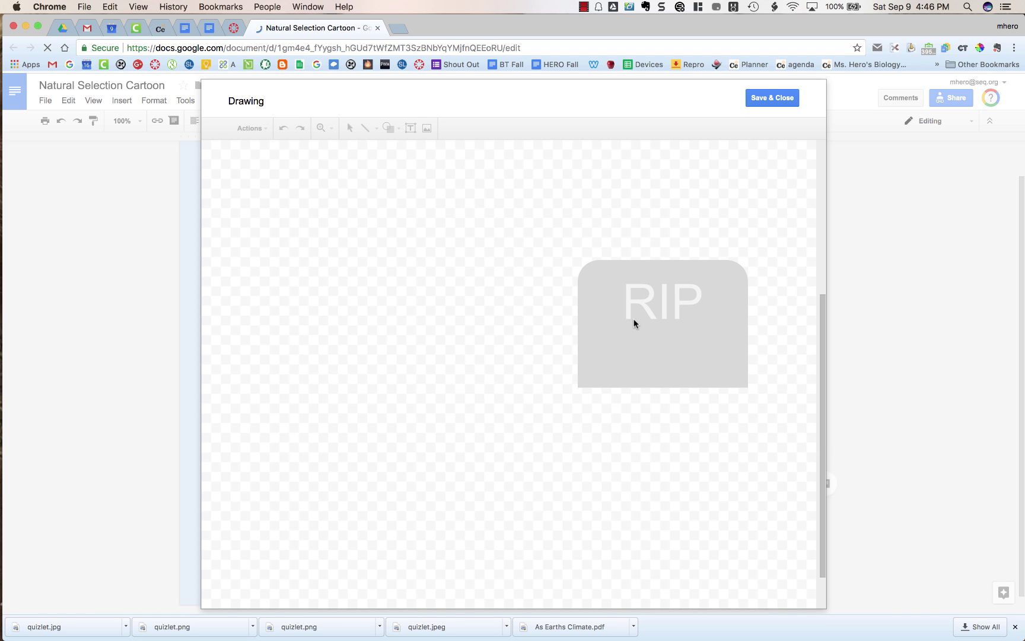
left_click(611, 348)
key("BackSpace")
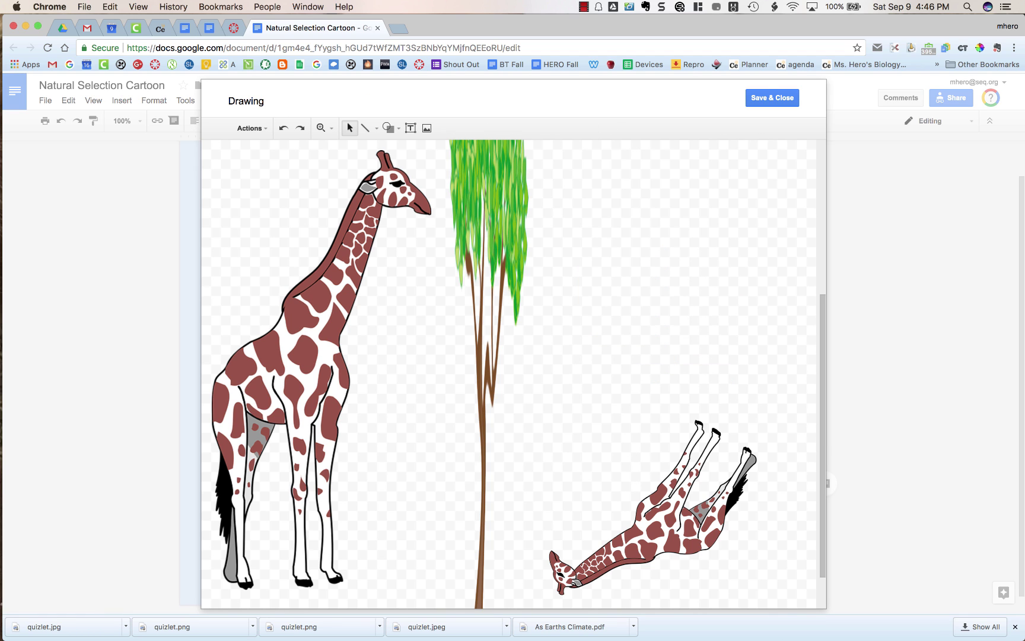
left_click(650, 483)
key("BackSpace")
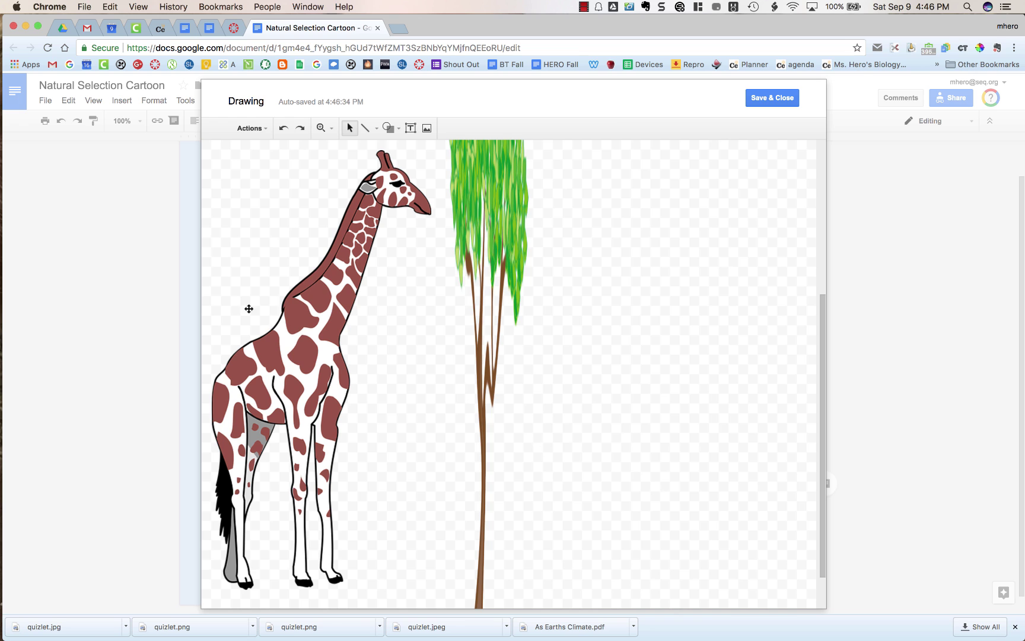
- Duplicate the standing giraffe twice, spreading the copies to the middle and far right
left_click(287, 307)
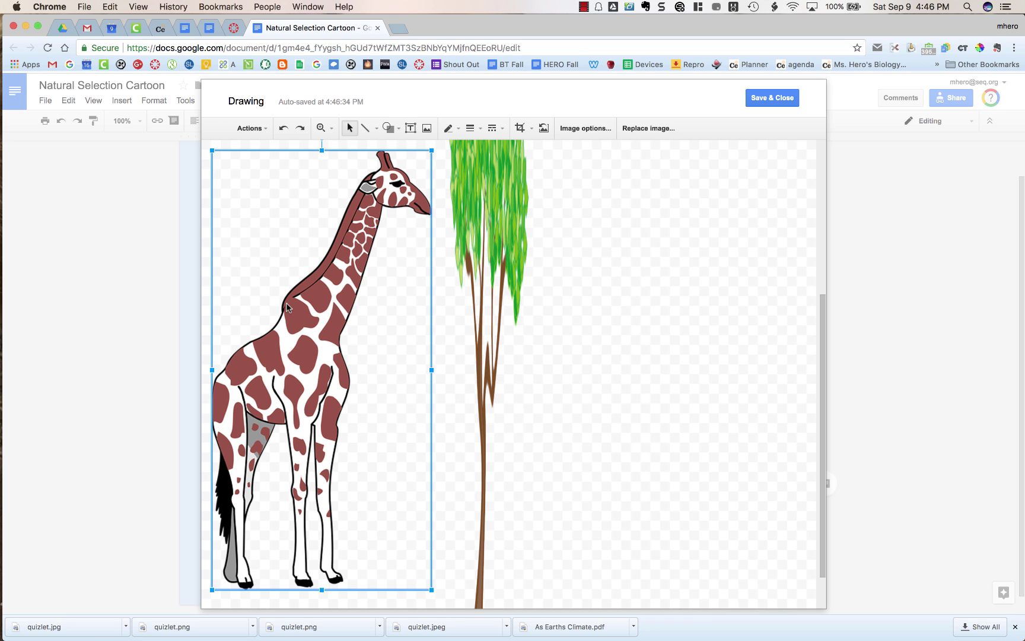
key("ctrl+d")
left_click_drag(320, 306, 459, 310)
key("super+v")
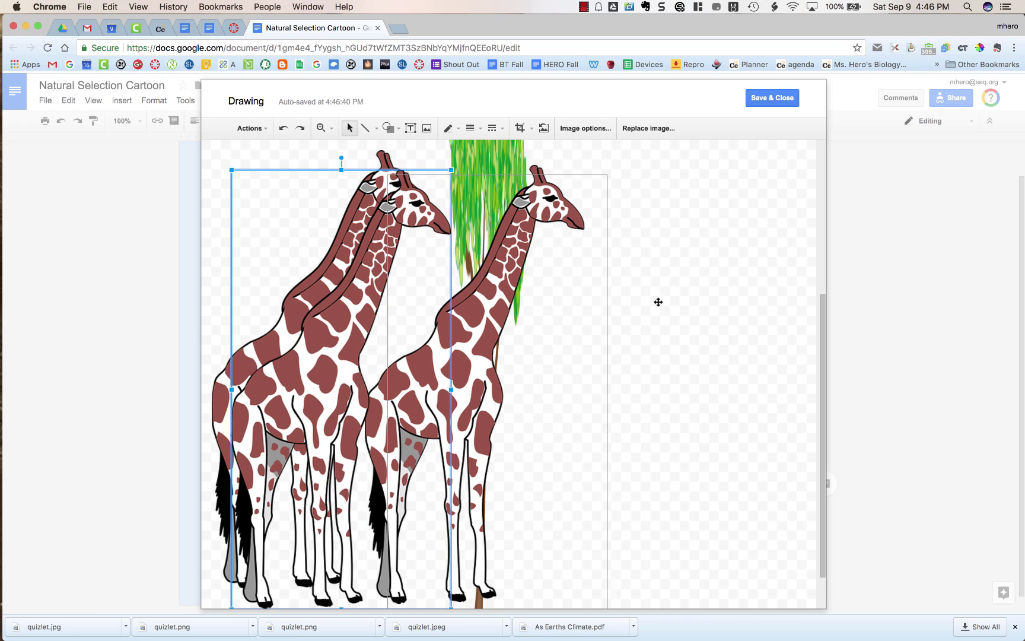
left_click_drag(658, 302, 688, 291)
- Flip the rightmost giraffe horizontally and shift the middle giraffe toward the tree
right_click(687, 291)
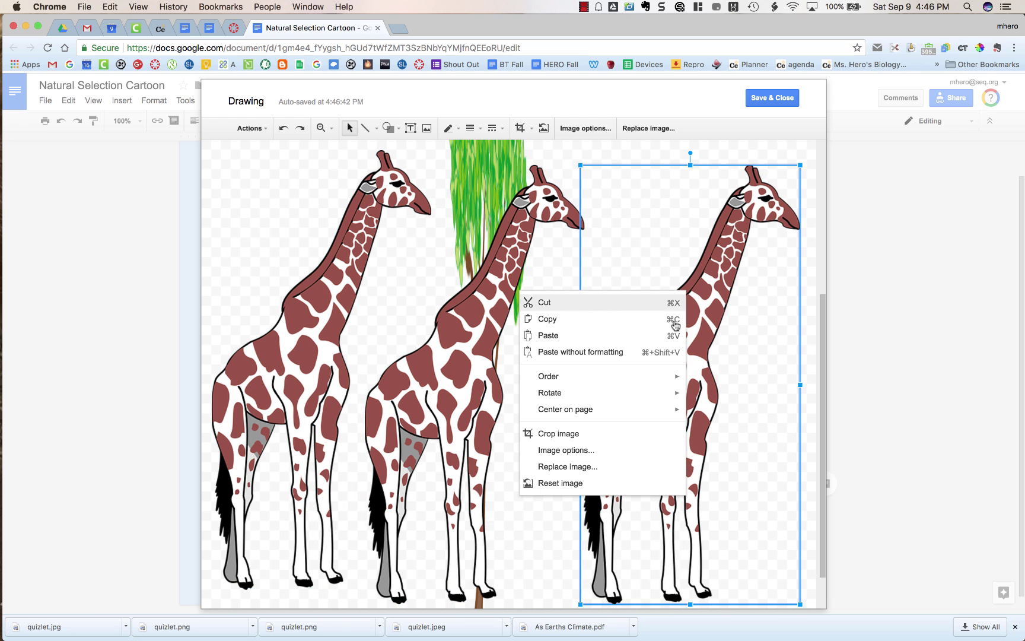
mouse_move(600, 395)
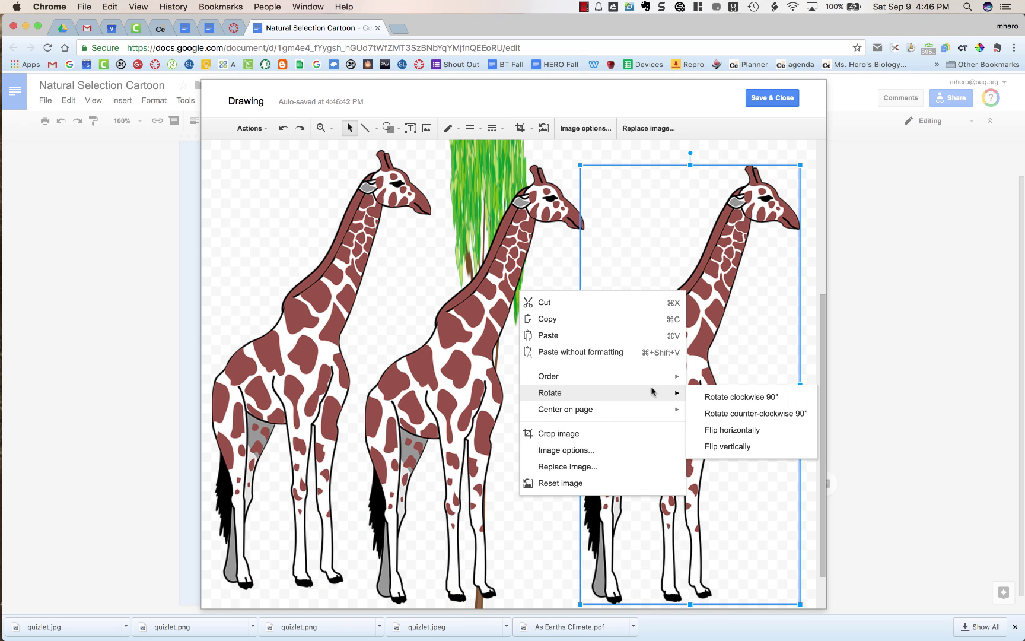
left_click(732, 429)
left_click_drag(428, 343, 408, 343)
- Save the three-giraffe drawing into the document and review the completed four-panel cartoon table
left_click(772, 98)
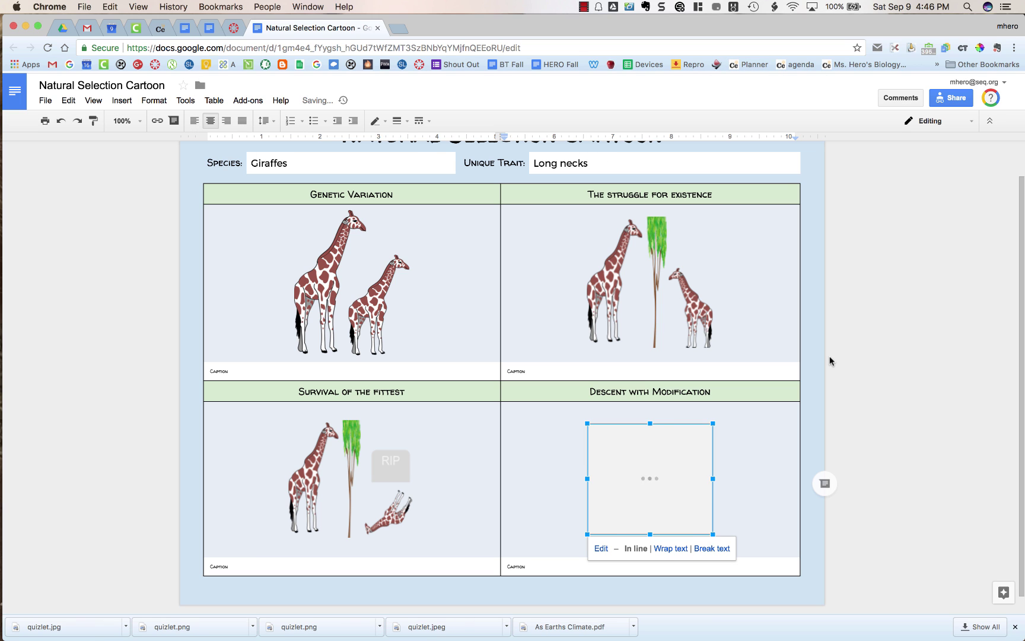
left_click(627, 568)
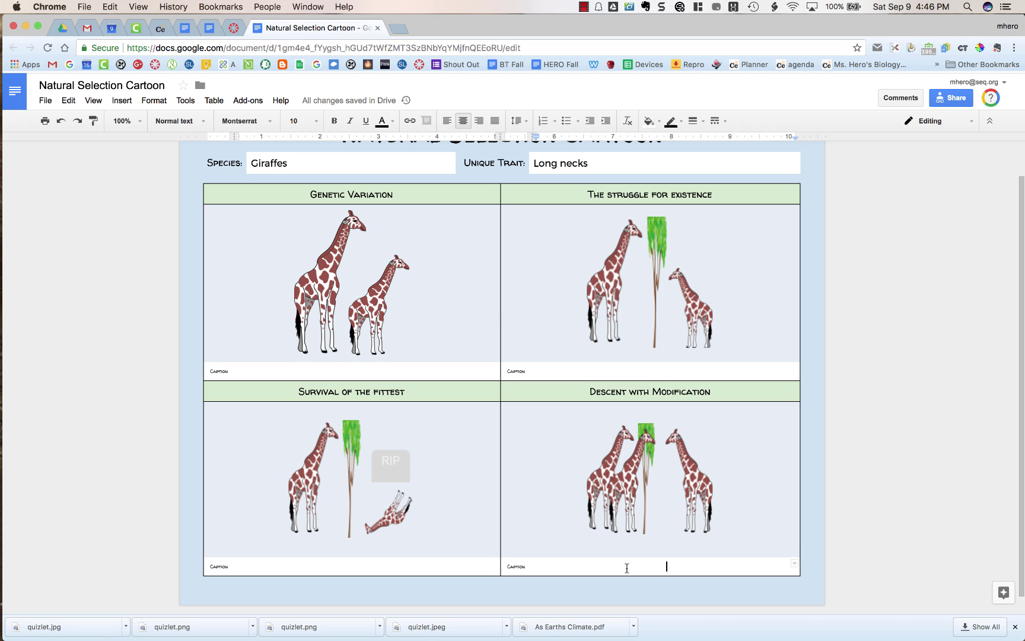
scroll(627, 568, "down", 1)
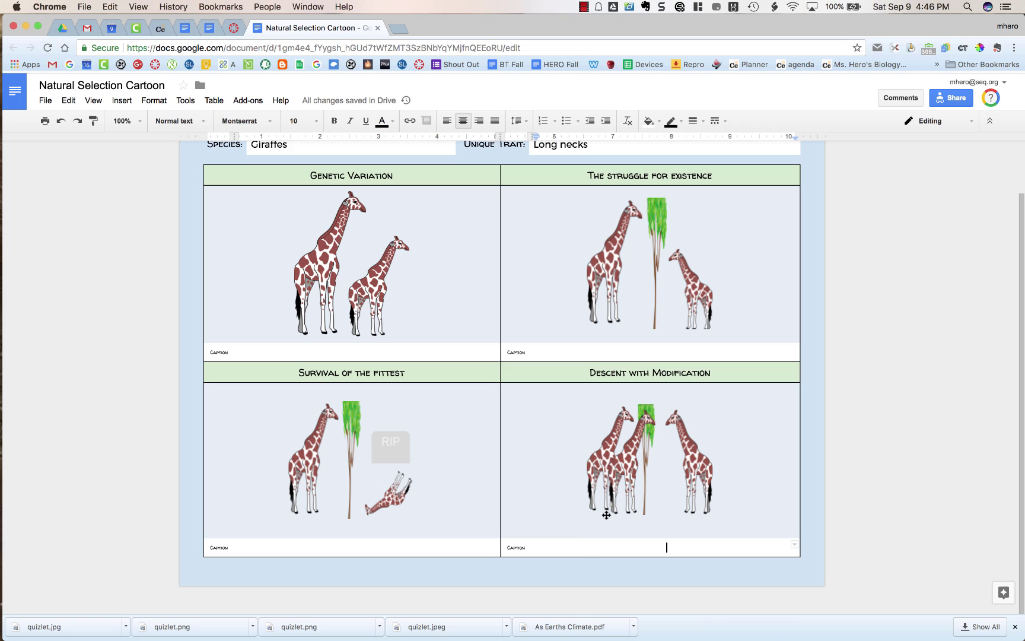
left_click(452, 353)
scroll(430, 279, "up", 2)
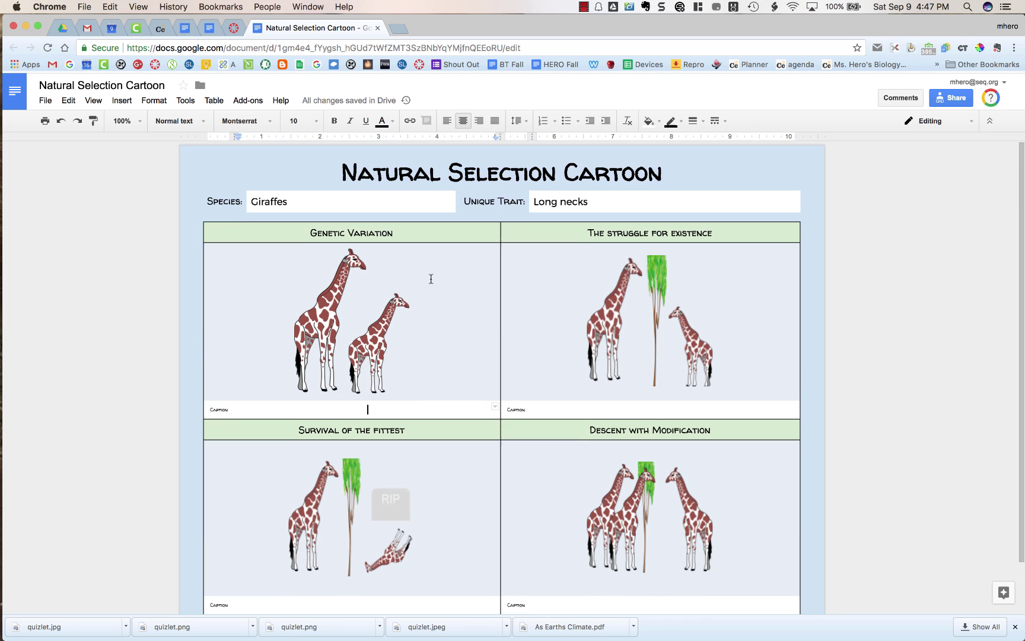